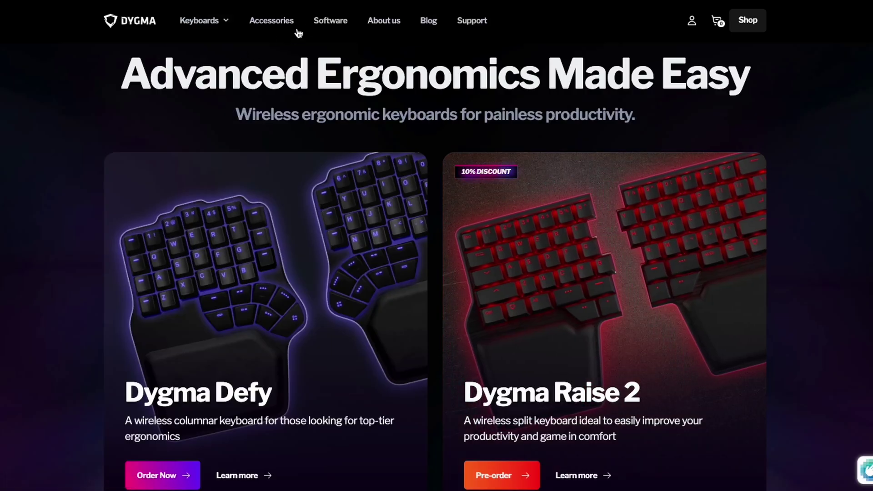
# Step: Download Bazecor from the Dygma Software page and drag it into Applications
pyautogui.click(332, 23)
pyautogui.scroll(-2, 357, 111)
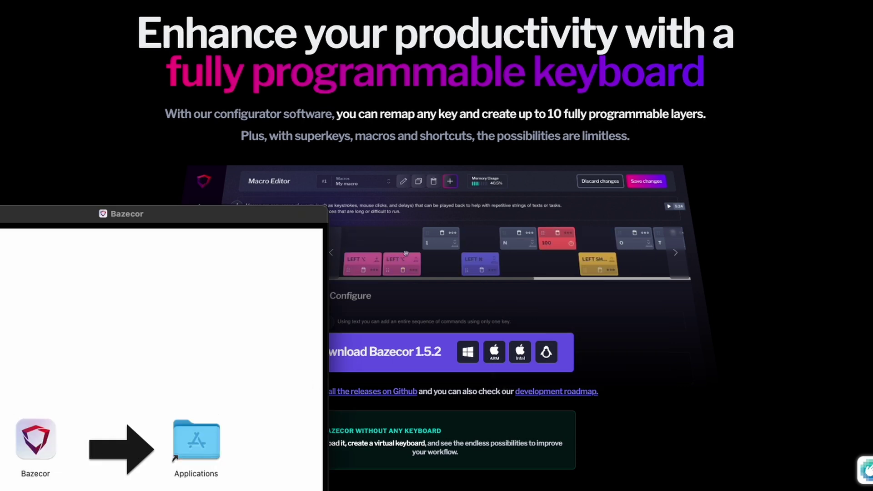
pyautogui.moveTo(35, 439); pyautogui.dragTo(210, 450)
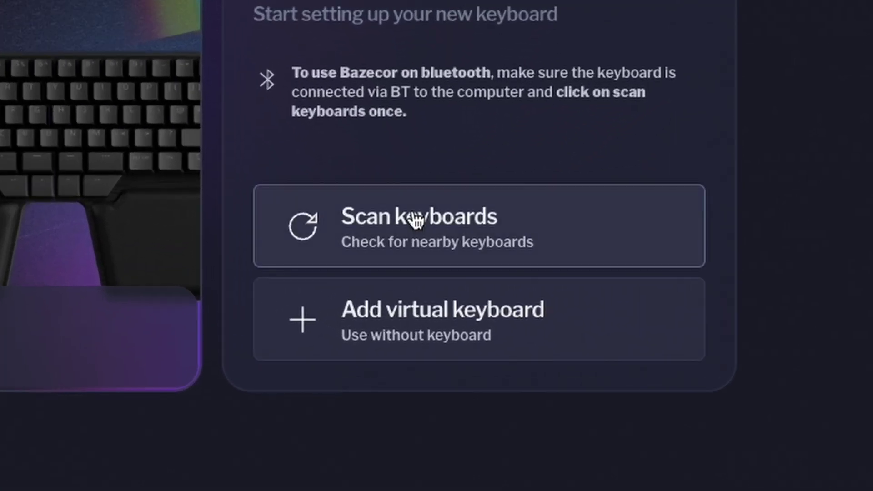
# Step: Scan for connected keyboards and start configuring the Raise2
pyautogui.click(436, 238)
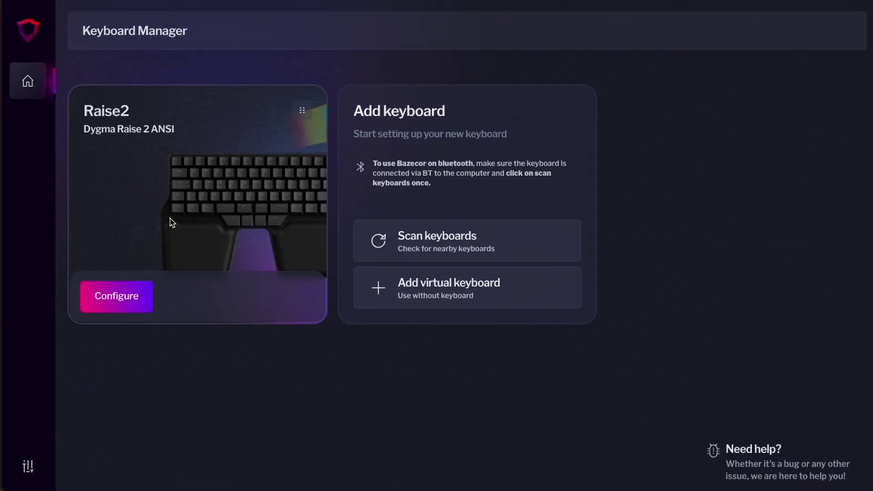
pyautogui.click(129, 295)
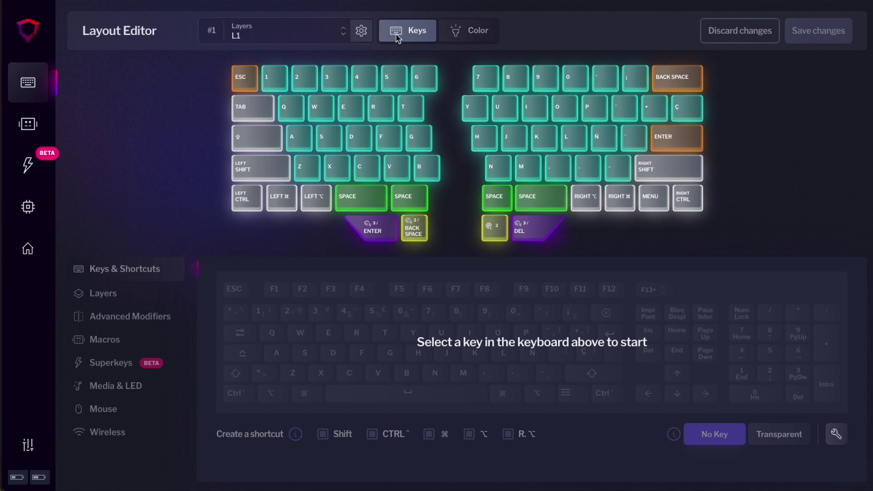
# Step: Switch to colour editing and browse layers L2 and L3 before returning to L1
pyautogui.click(462, 42)
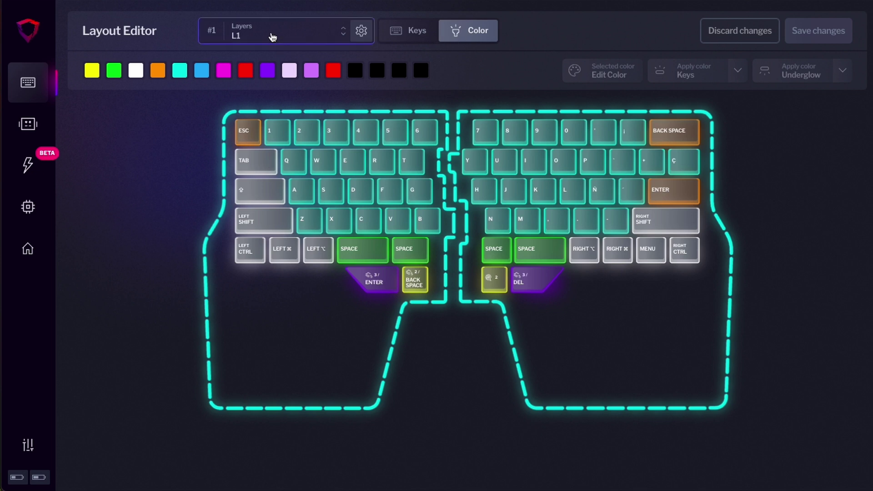
pyautogui.click(273, 37)
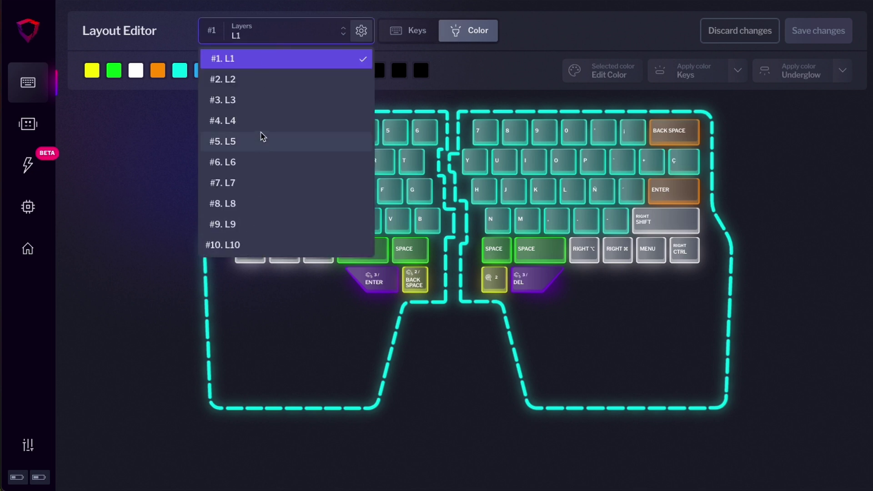
pyautogui.click(259, 82)
pyautogui.click(264, 35)
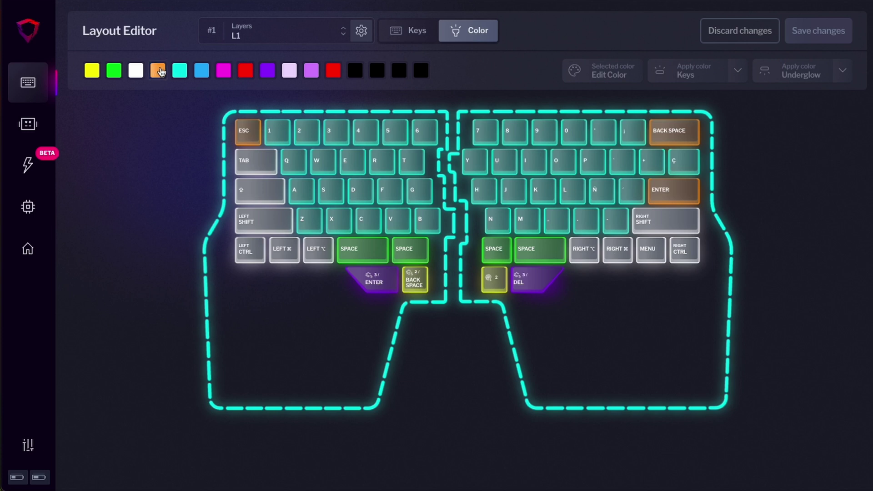
# Step: Paint the W, A, S and D keys orange on layer L1
pyautogui.click(158, 72)
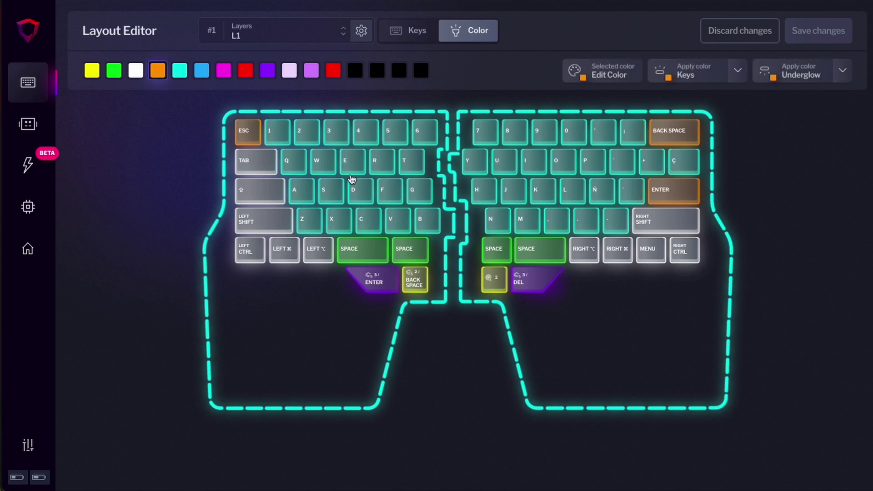
pyautogui.click(321, 162)
pyautogui.click(302, 192)
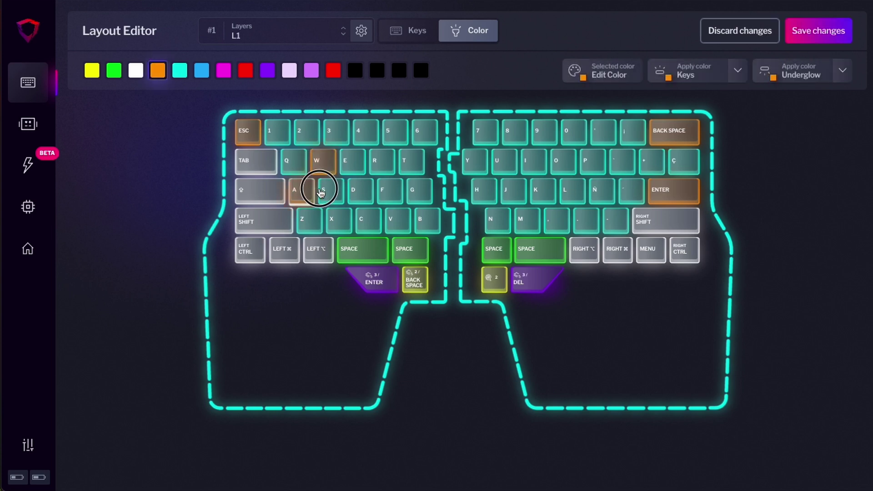
pyautogui.click(330, 191)
pyautogui.click(361, 191)
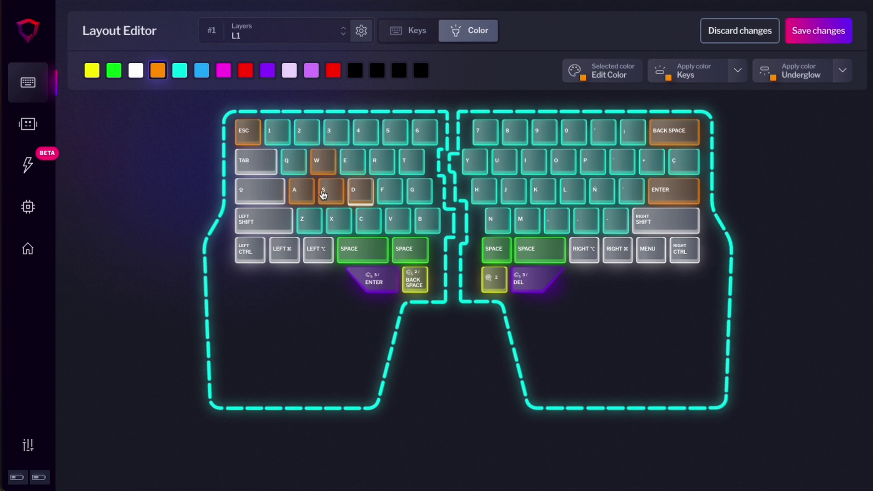
# Step: Make the whole underglow orange, save, and inspect orange's FF9800 value
pyautogui.click(270, 111)
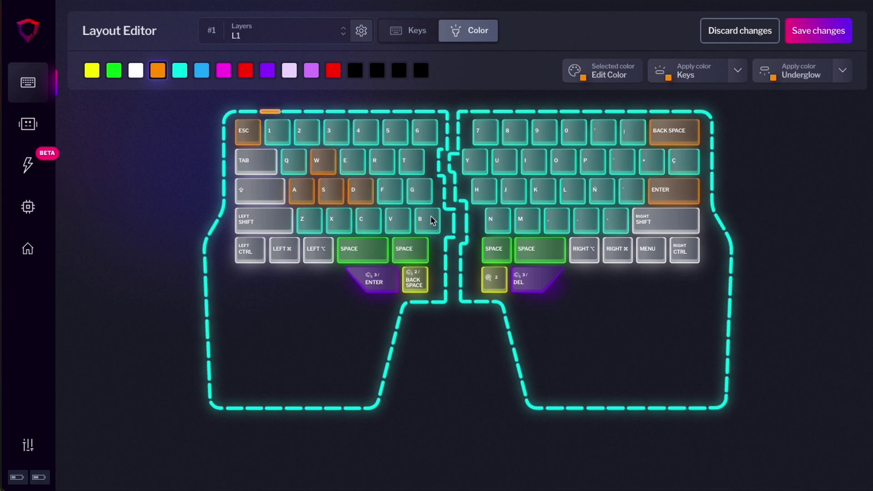
pyautogui.click(782, 74)
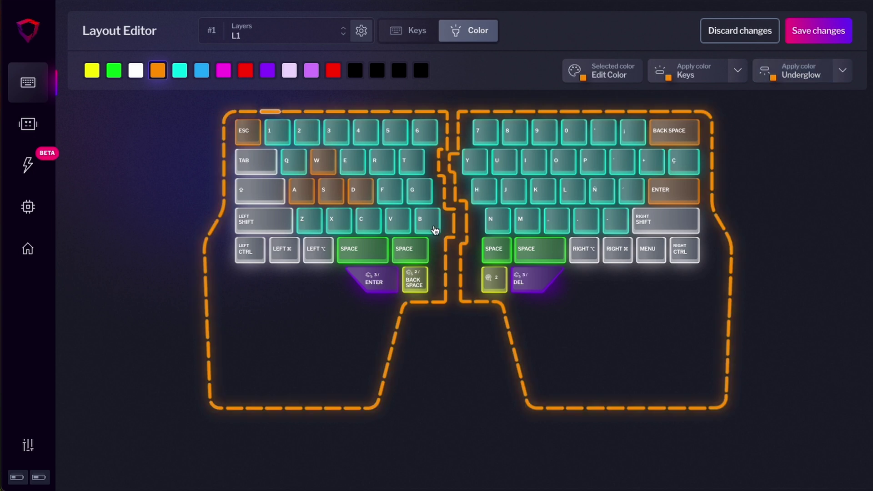
pyautogui.click(807, 35)
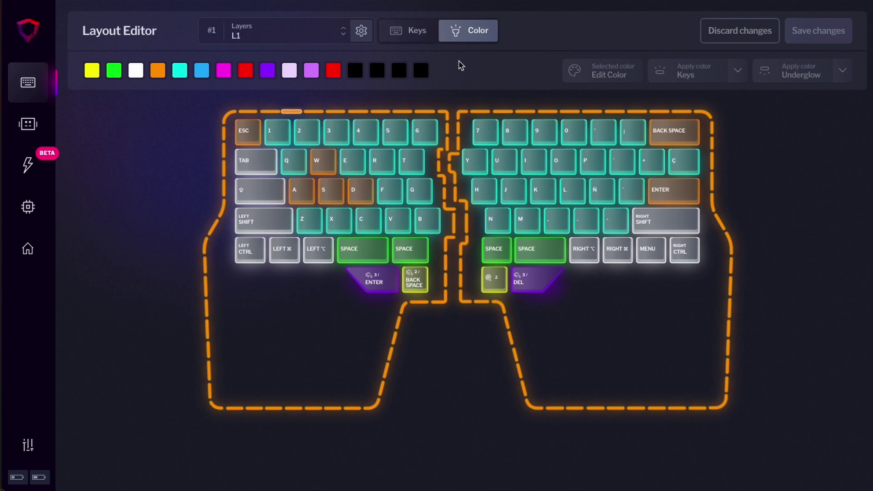
pyautogui.click(156, 71)
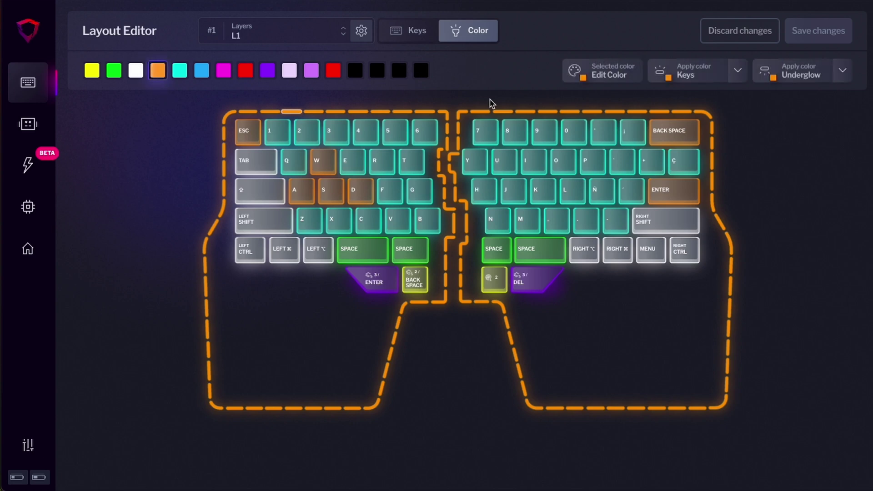
# Step: Colour every key and the underglow on layer L4 orange
pyautogui.click(608, 81)
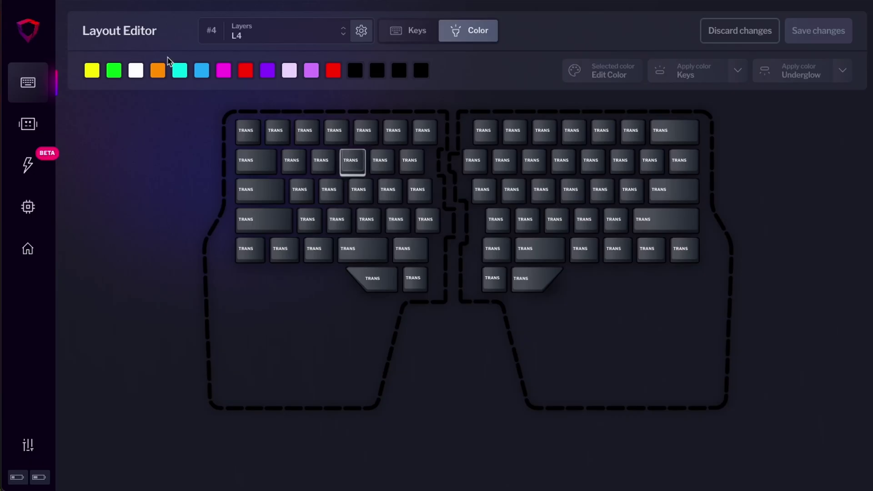
pyautogui.click(157, 70)
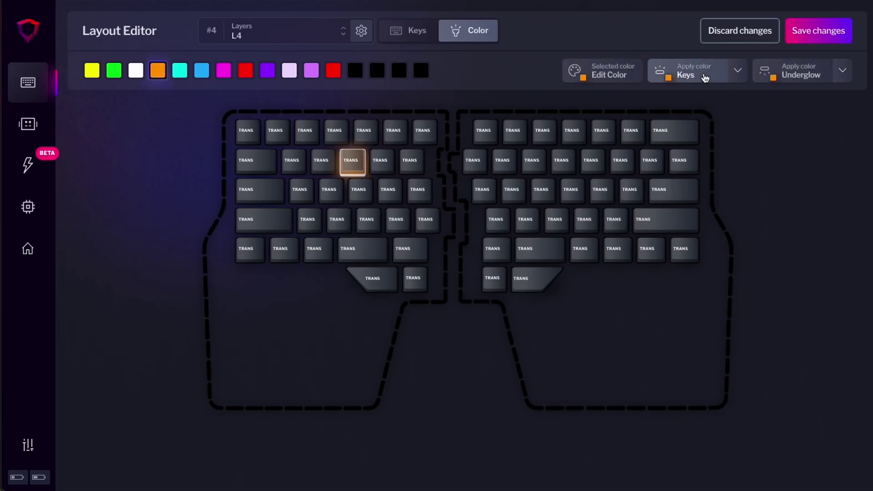
pyautogui.click(705, 77)
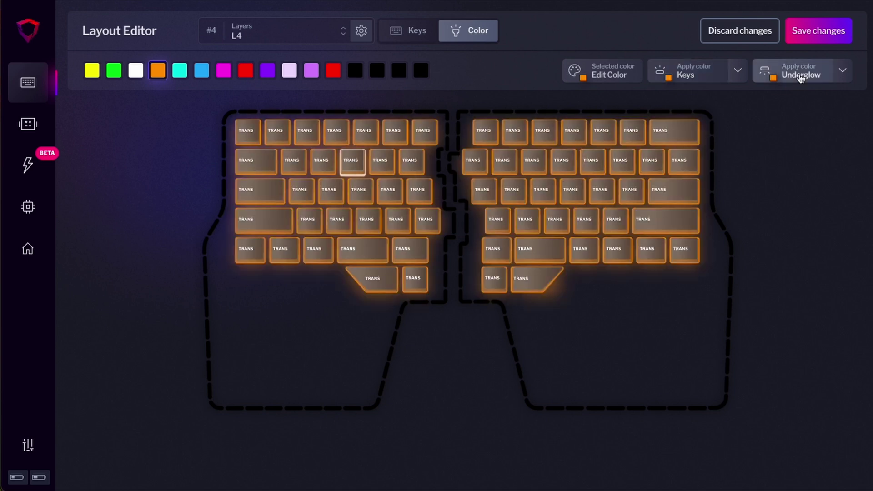
pyautogui.click(800, 76)
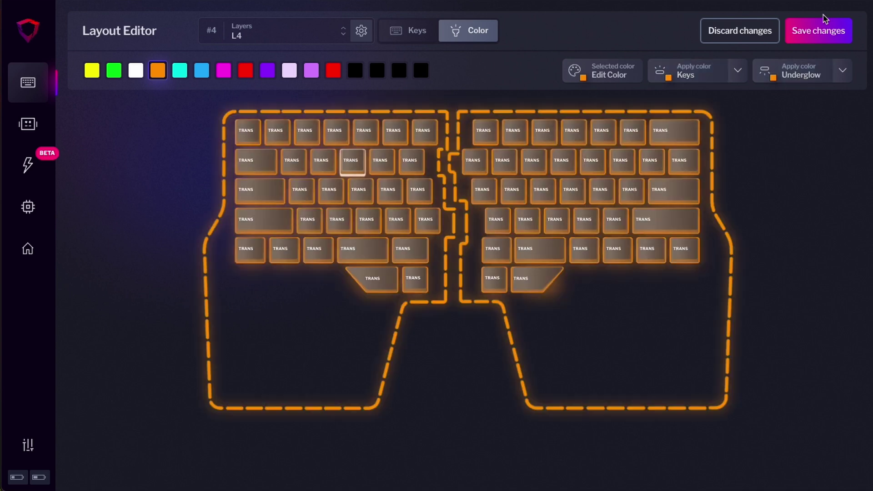
# Step: Recolour the left-half keys and the right-half underglow cyan
pyautogui.click(179, 70)
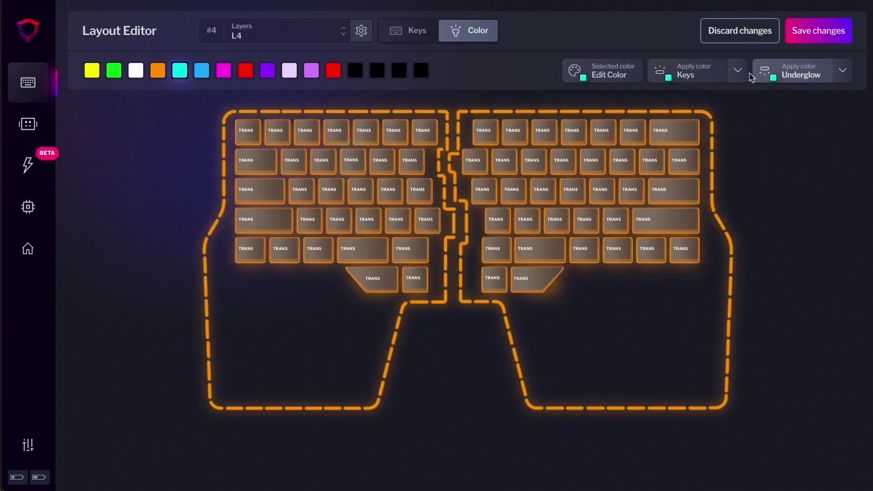
pyautogui.click(738, 77)
pyautogui.click(695, 101)
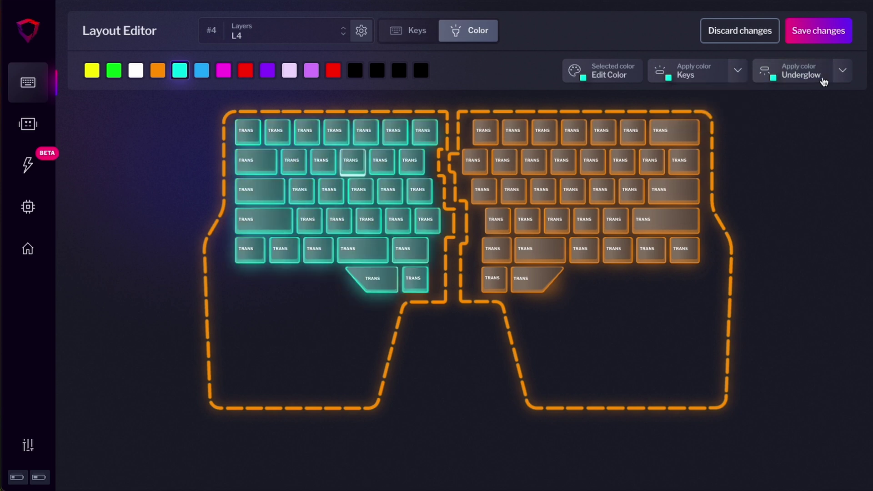
pyautogui.click(842, 71)
pyautogui.click(824, 119)
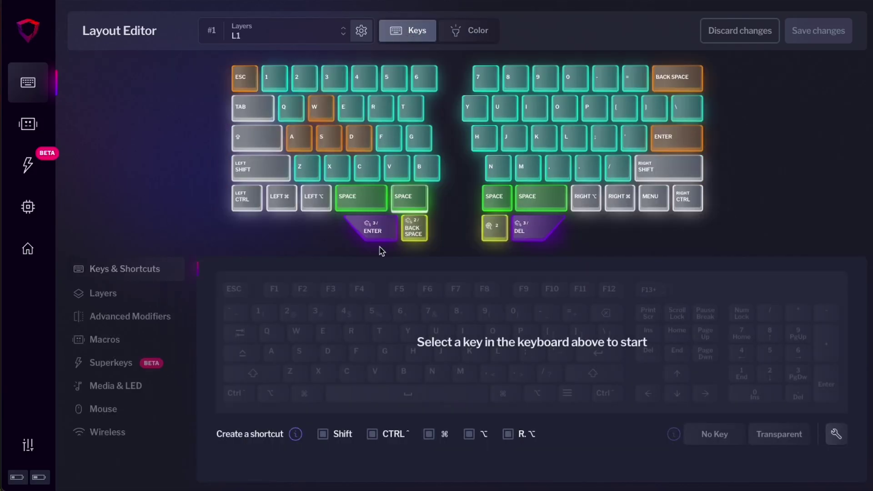
# Step: Remap the larger left SPACE key on L1 to Del and save it
pyautogui.click(364, 198)
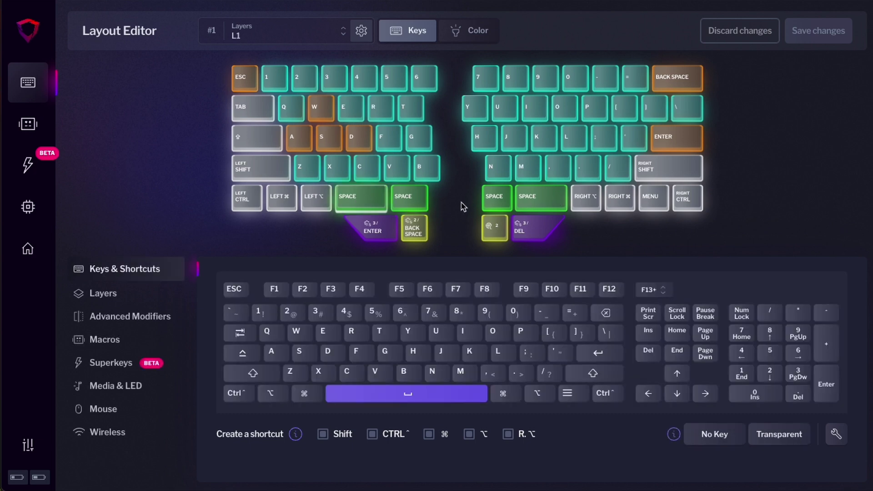
pyautogui.click(649, 355)
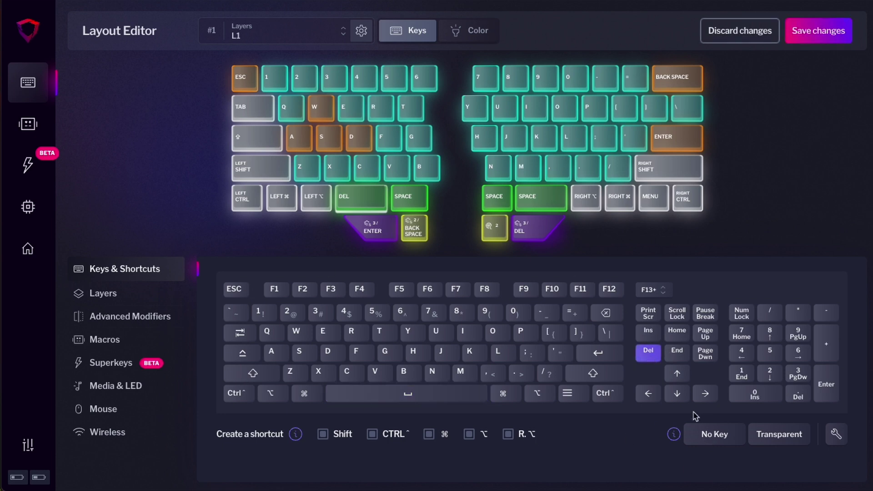
pyautogui.click(820, 34)
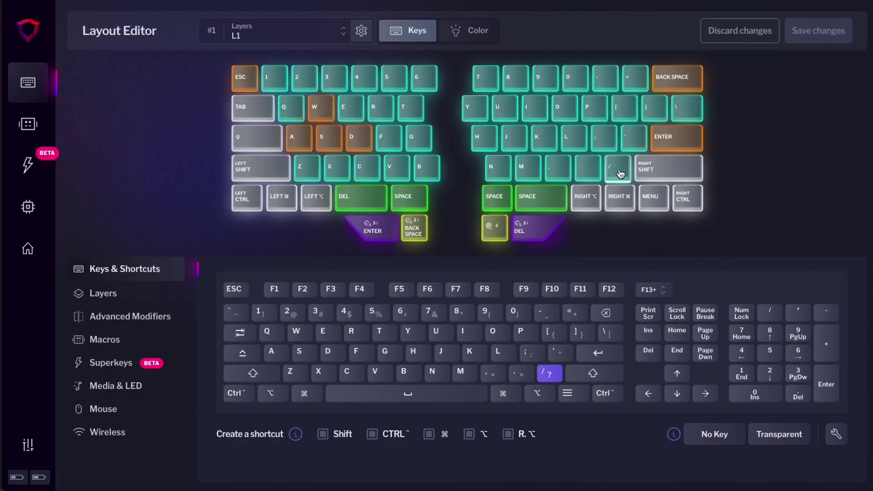
# Step: Set the slash key to Shift+1 (!) and the right SPACE key to Command+V, then save
pyautogui.click(262, 315)
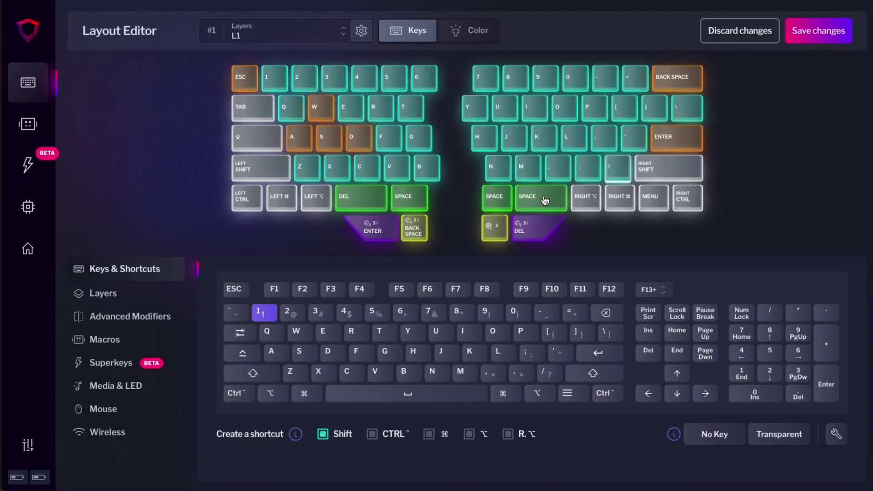
pyautogui.click(545, 201)
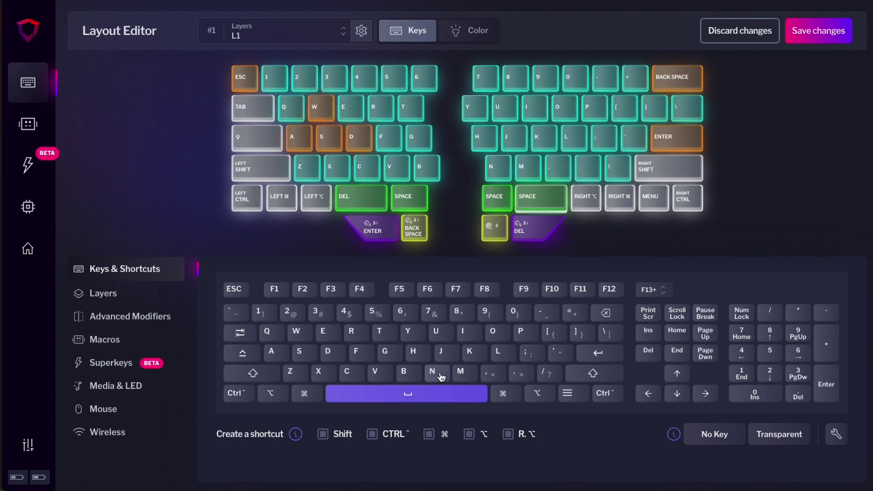
pyautogui.click(382, 374)
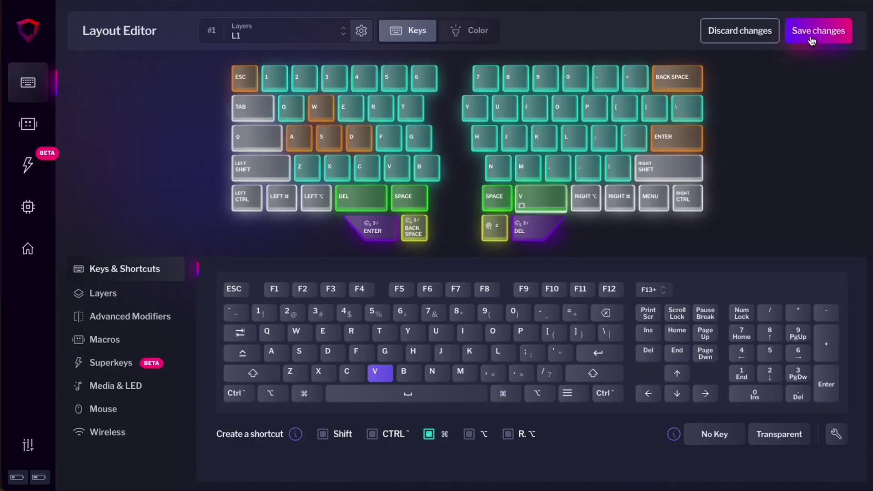
pyautogui.click(819, 30)
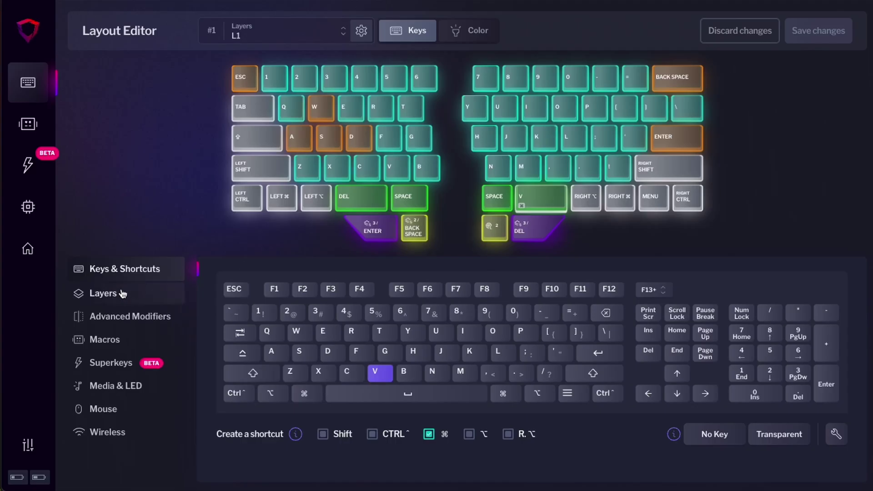
# Step: Open the Layers panel and browse layers L2 and L3, ending on L3's symbols
pyautogui.click(122, 294)
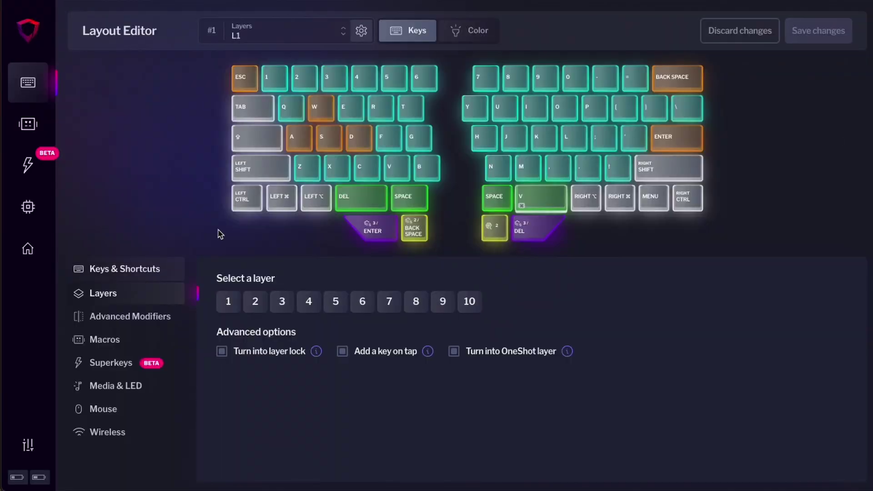
pyautogui.click(274, 30)
pyautogui.click(269, 80)
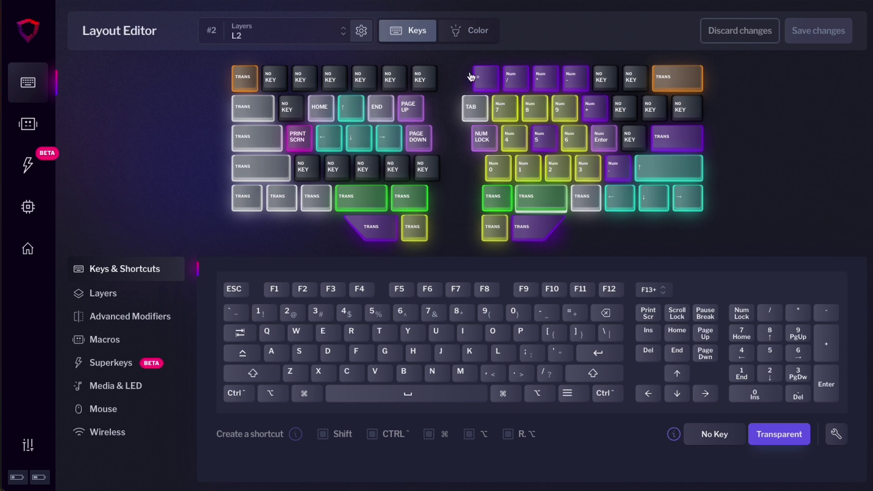
pyautogui.click(315, 34)
pyautogui.click(275, 97)
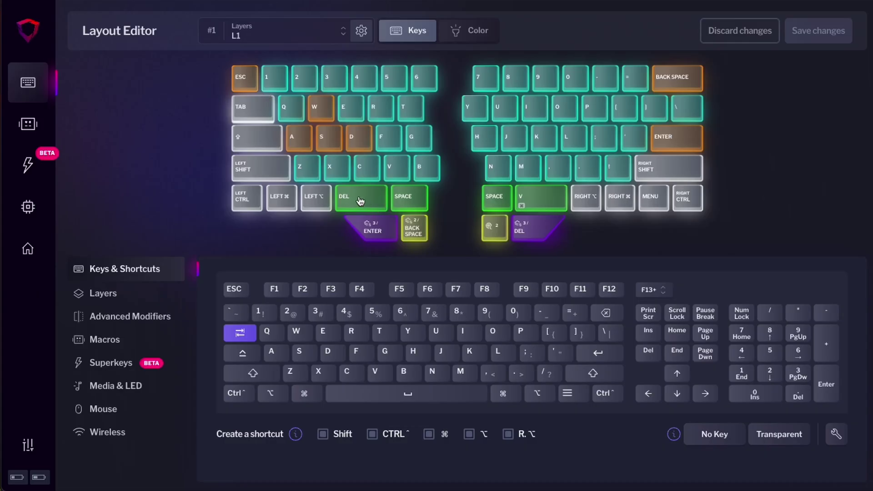
# Step: Set the left DEL thumb key on layer 1 to lock layer 2 on tap
pyautogui.click(360, 200)
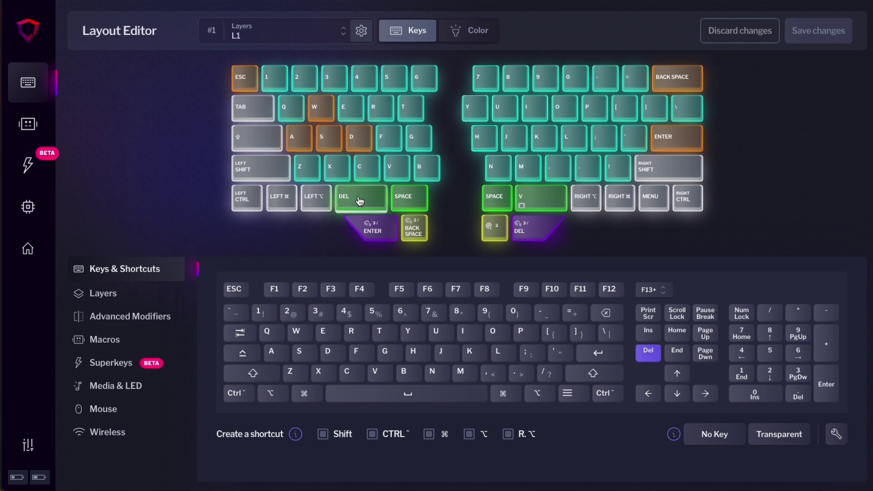
pyautogui.click(106, 297)
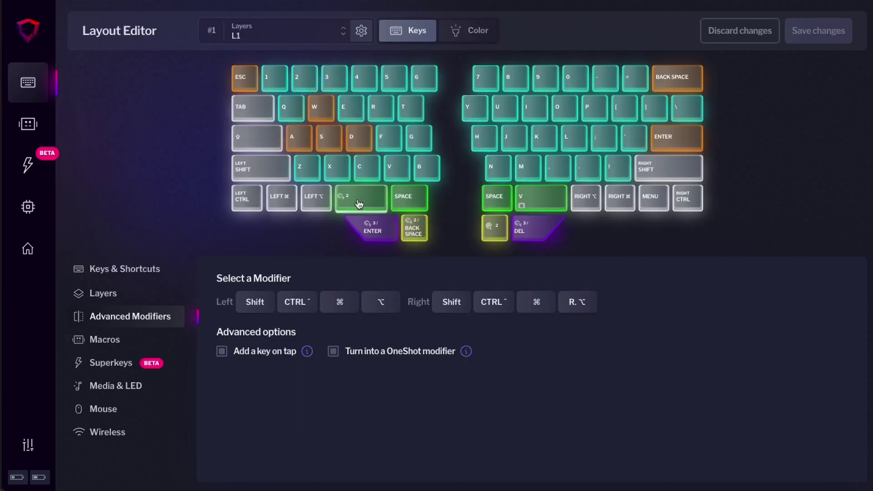
pyautogui.click(106, 297)
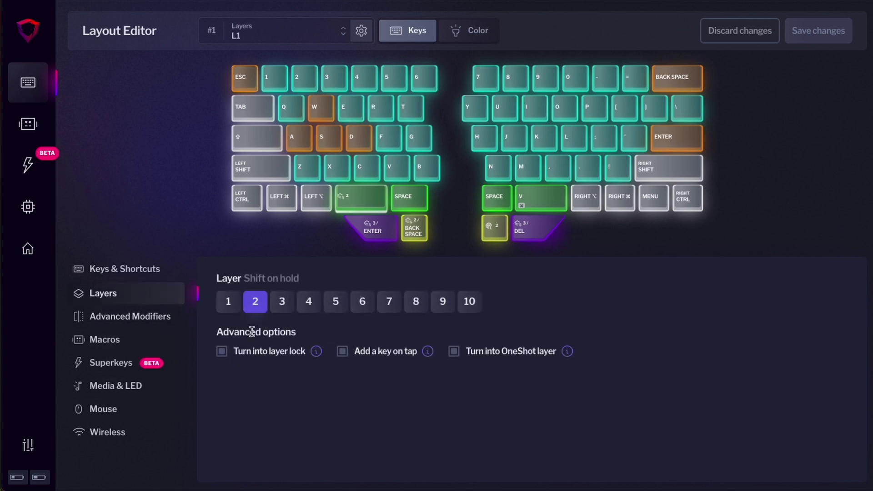
pyautogui.click(246, 353)
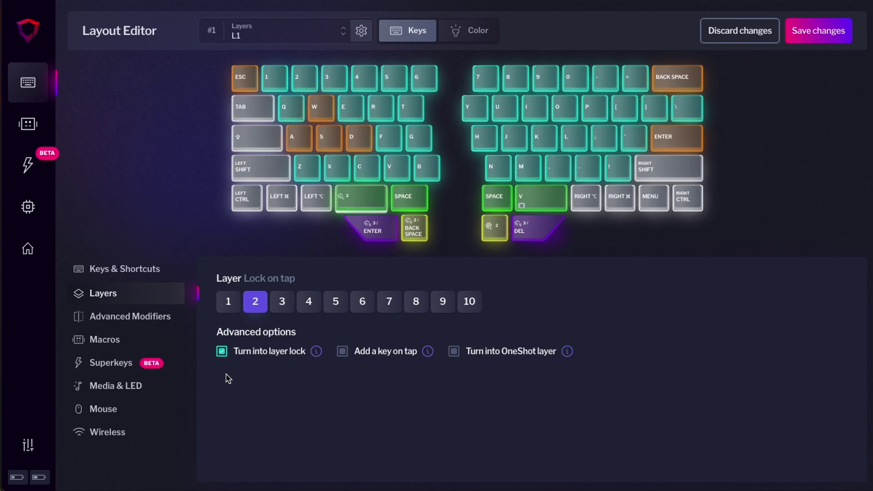
# Step: On layer L2, set the same thumb key to lock layer 1 and save
pyautogui.click(273, 38)
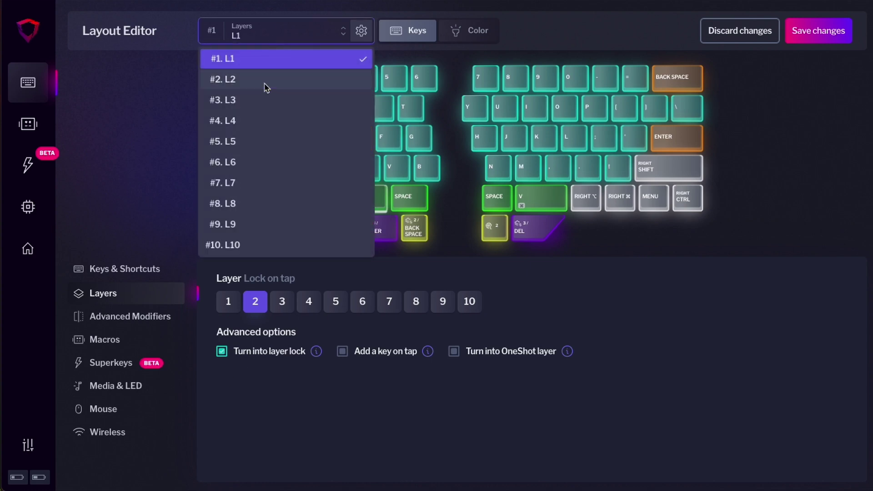
pyautogui.click(273, 79)
pyautogui.click(366, 204)
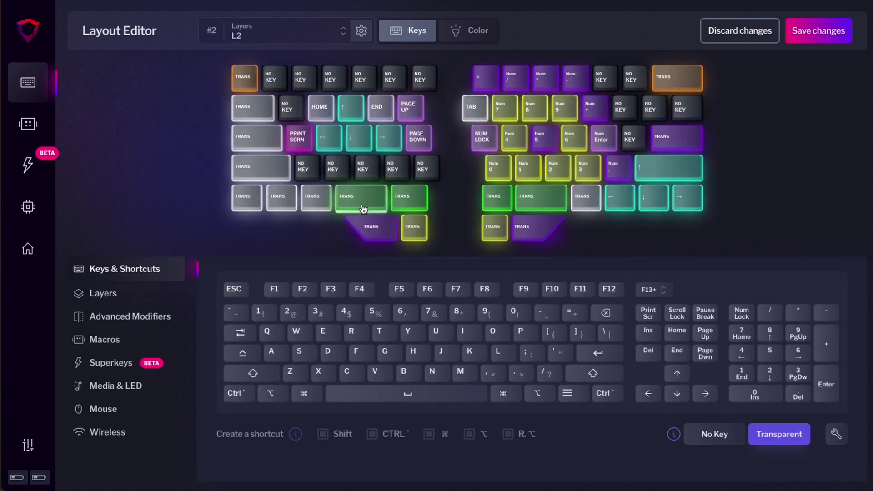
pyautogui.click(146, 301)
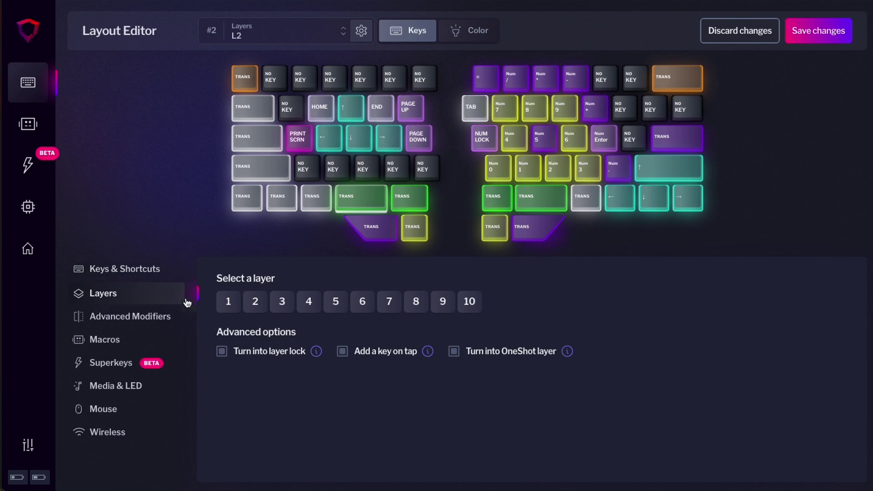
pyautogui.click(229, 307)
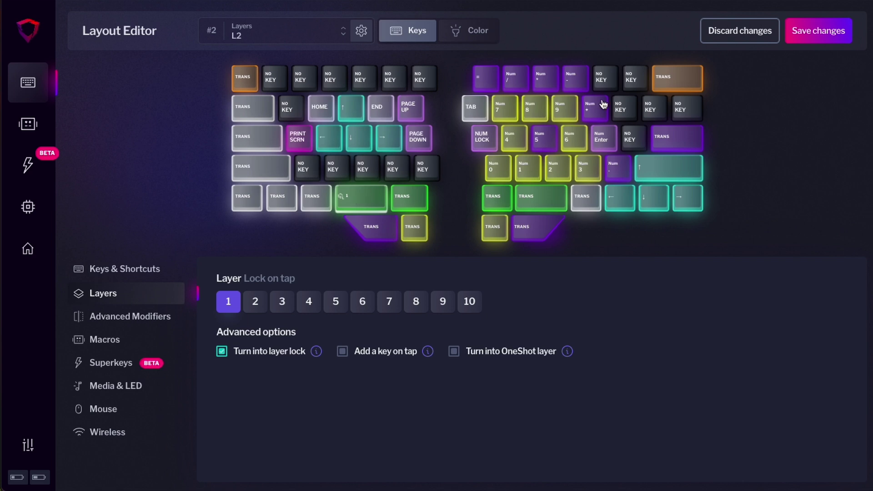
pyautogui.click(829, 33)
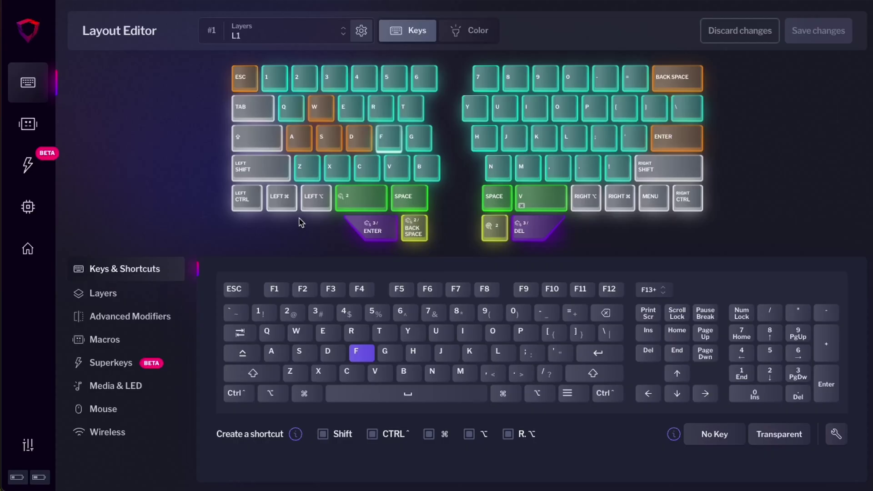
# Step: Turn the L1 layer-2 thumb key into a OneShot layer 2 key, then save to the keyboard
pyautogui.click(349, 204)
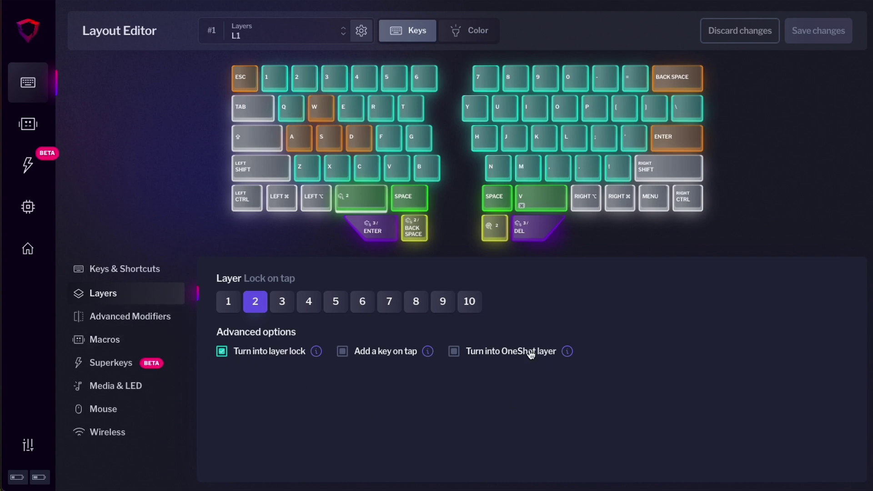
pyautogui.click(485, 353)
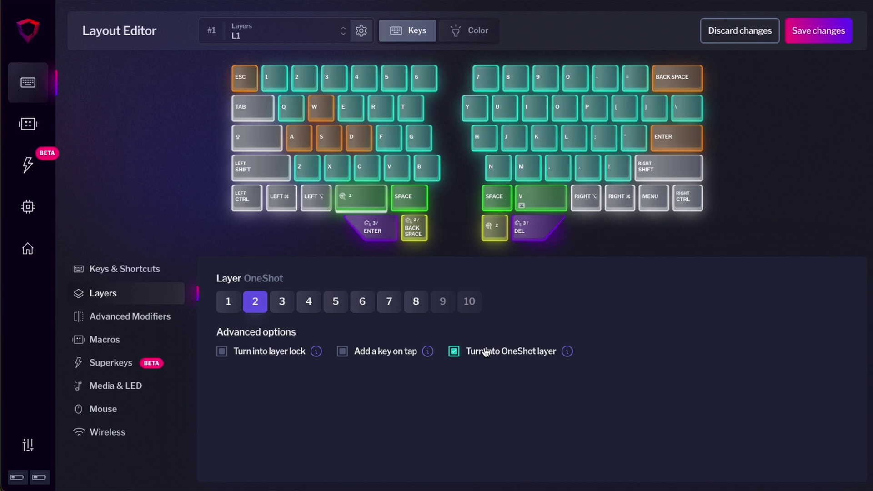
pyautogui.click(246, 28)
pyautogui.click(254, 84)
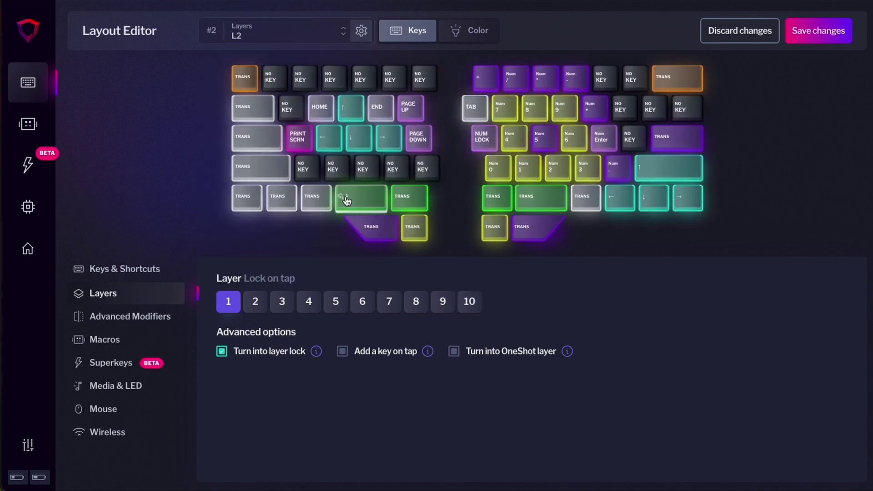
pyautogui.click(124, 273)
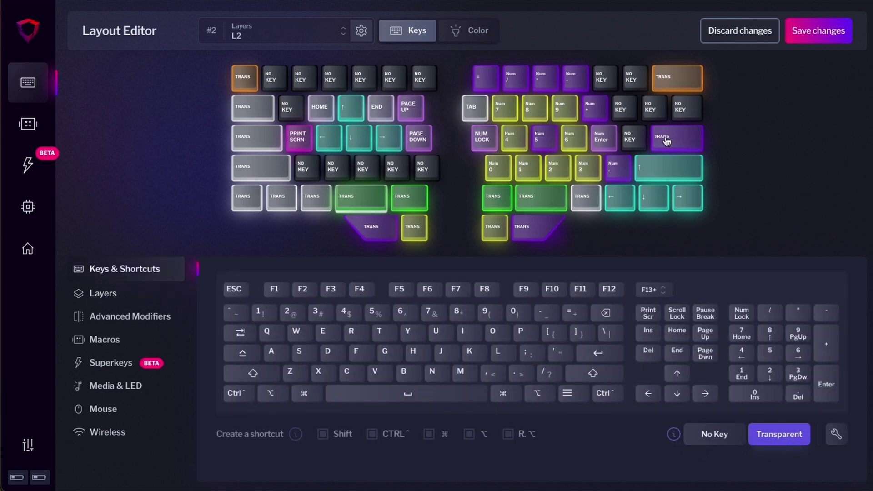
pyautogui.click(805, 32)
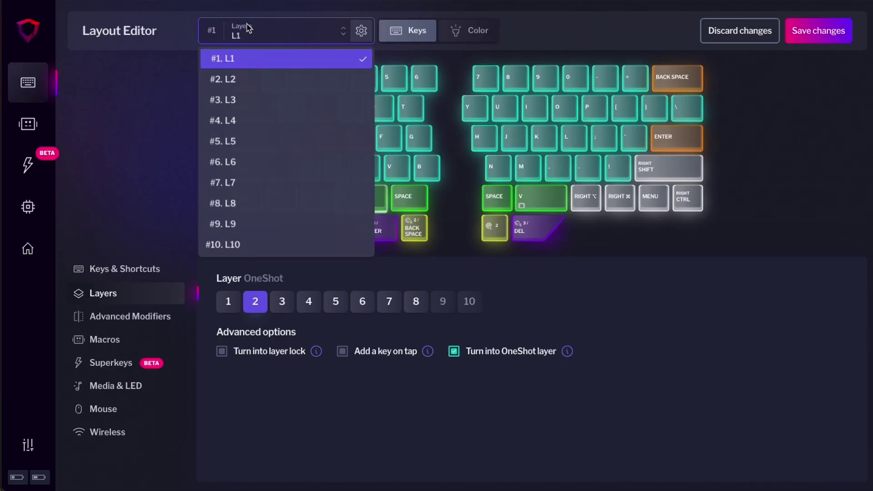
# Step: Reset L2's larger left SPACE thumb key to Transparent and save to the keyboard
pyautogui.click(254, 85)
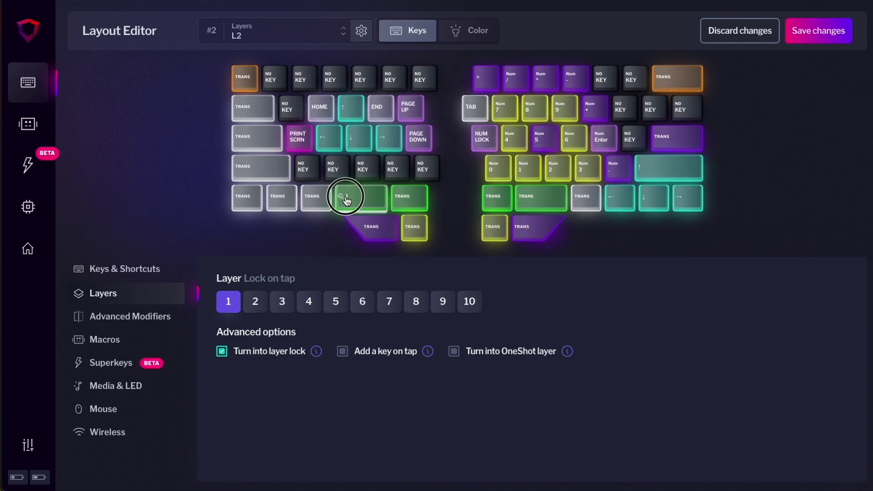
pyautogui.click(126, 272)
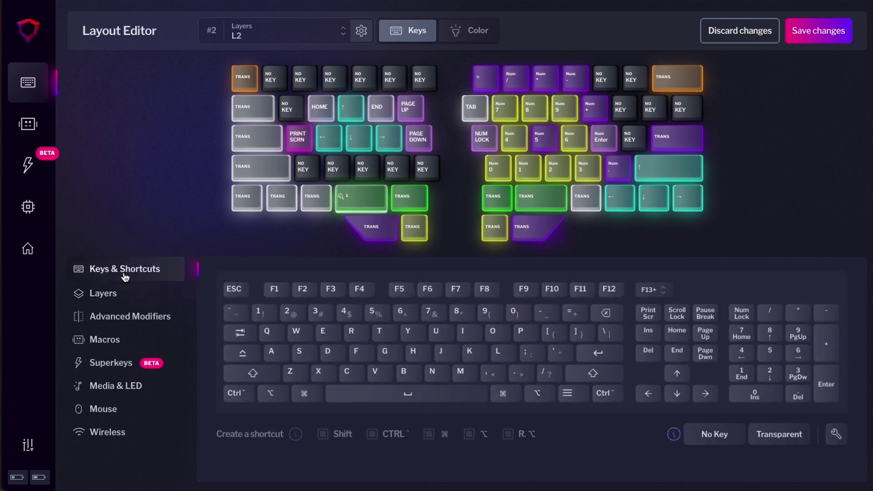
pyautogui.click(776, 442)
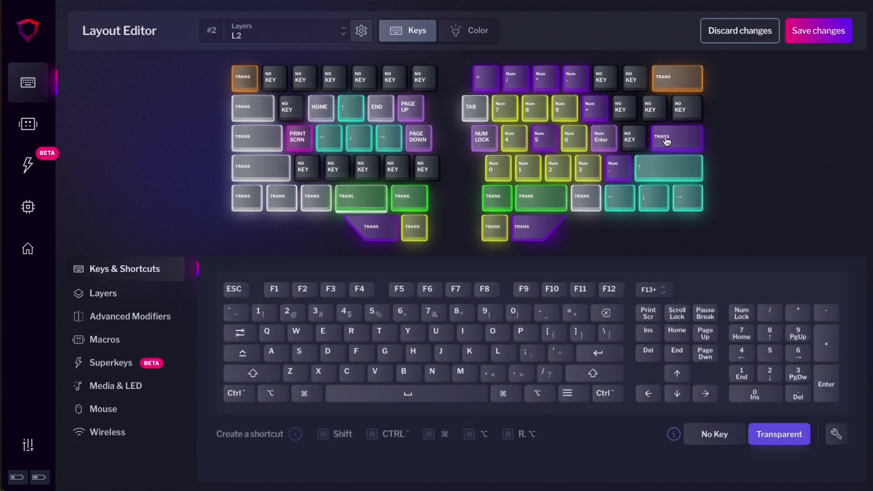
pyautogui.click(812, 33)
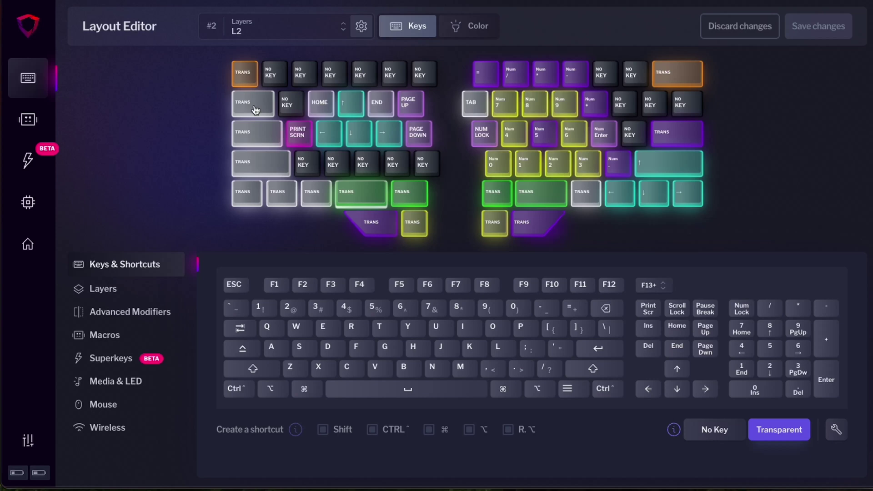
# Step: On L1, give the layer 2 thumb key a DEL tap action alongside its layer shift on hold
pyautogui.click(114, 292)
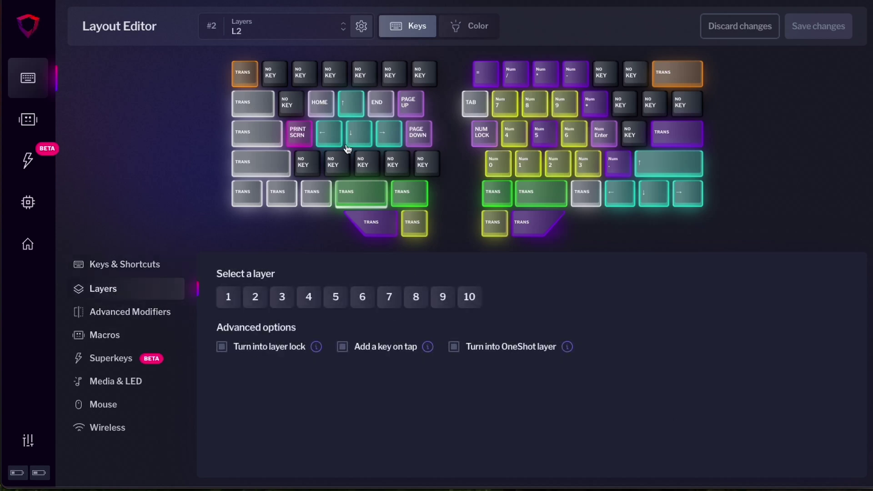
pyautogui.click(278, 25)
pyautogui.click(275, 54)
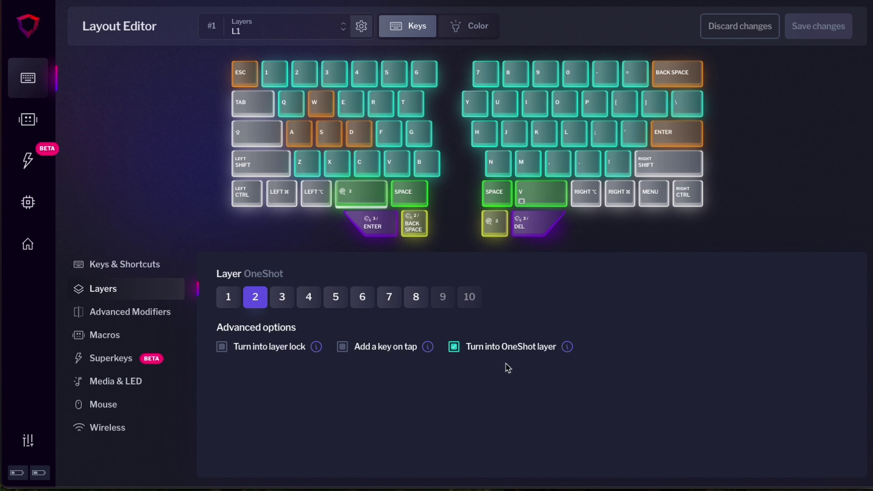
pyautogui.click(377, 347)
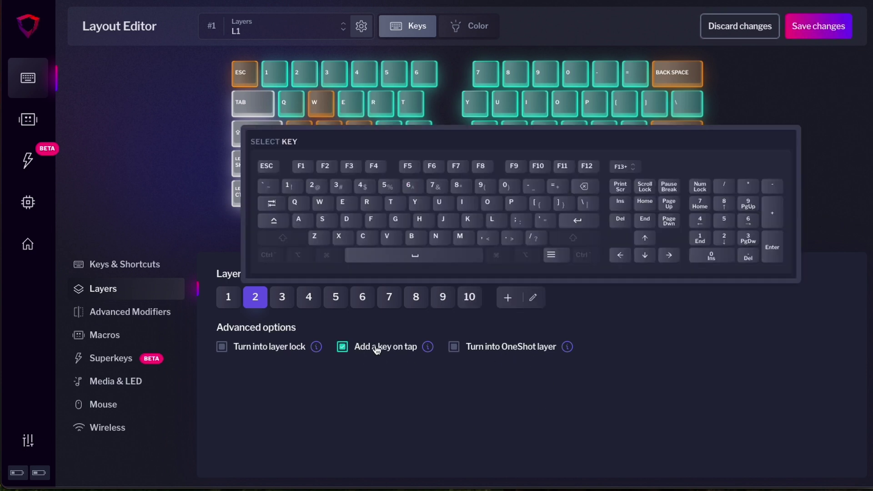
pyautogui.click(620, 221)
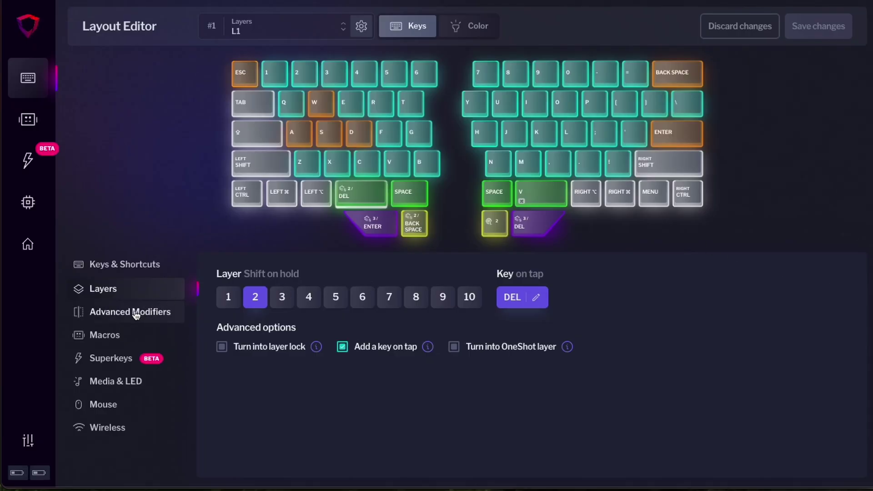
# Step: Set L1's larger left SPACE key to Left Shift on hold and DEL on tap, then save
pyautogui.click(136, 313)
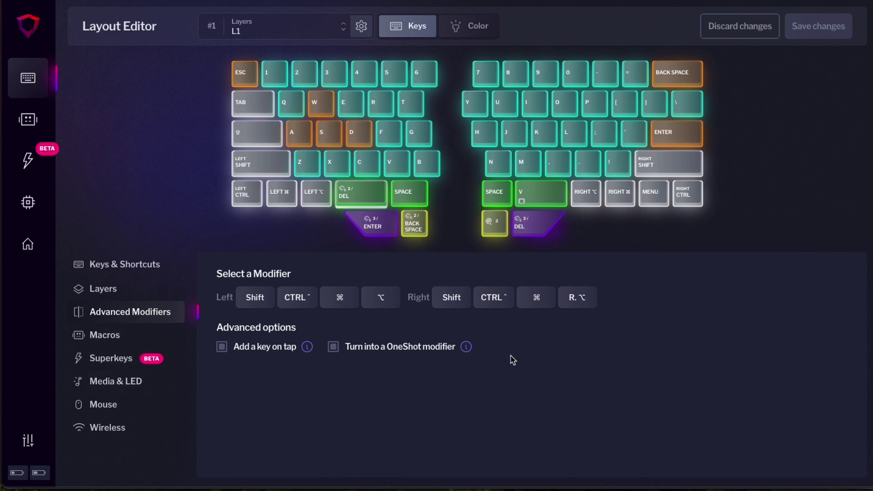
pyautogui.click(256, 298)
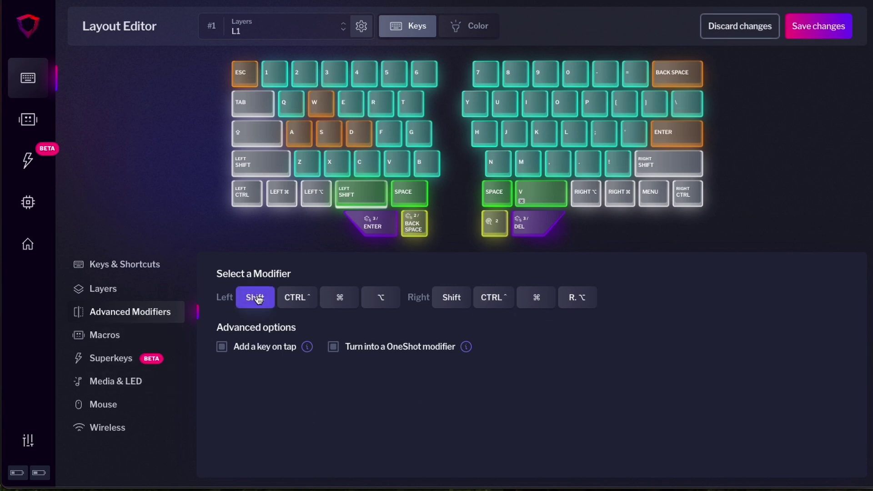
pyautogui.click(261, 347)
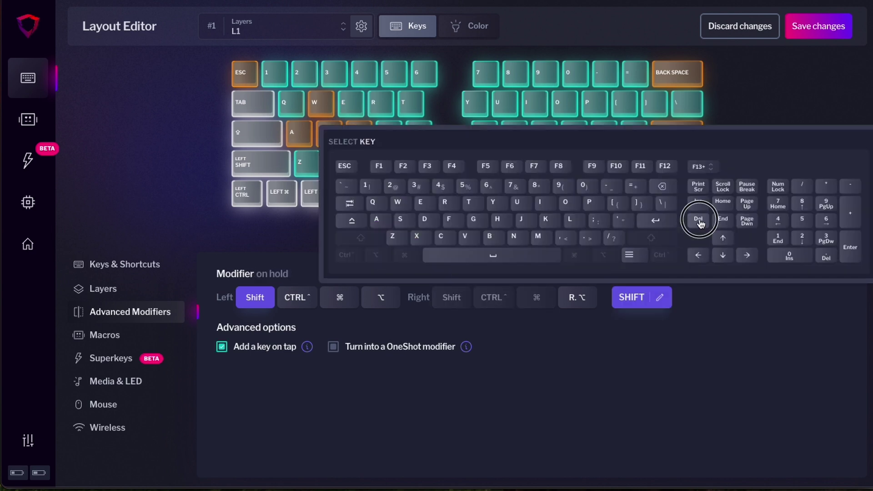
pyautogui.click(699, 220)
pyautogui.click(823, 23)
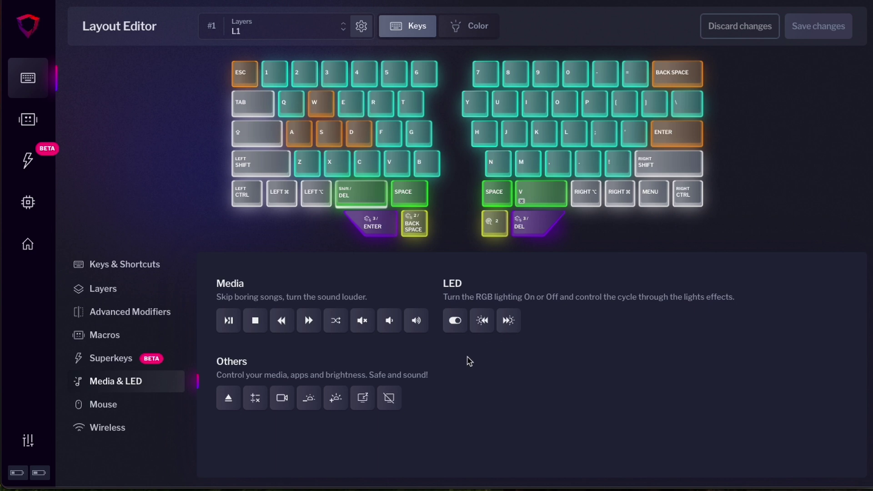
# Step: Assign the Next LED effect action to L1's right 3/DEL thumb key and save it
pyautogui.click(521, 228)
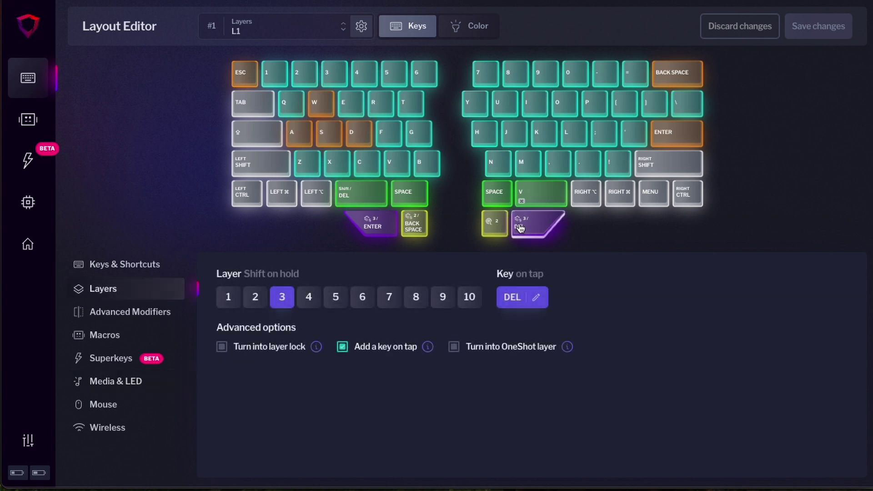
pyautogui.click(104, 387)
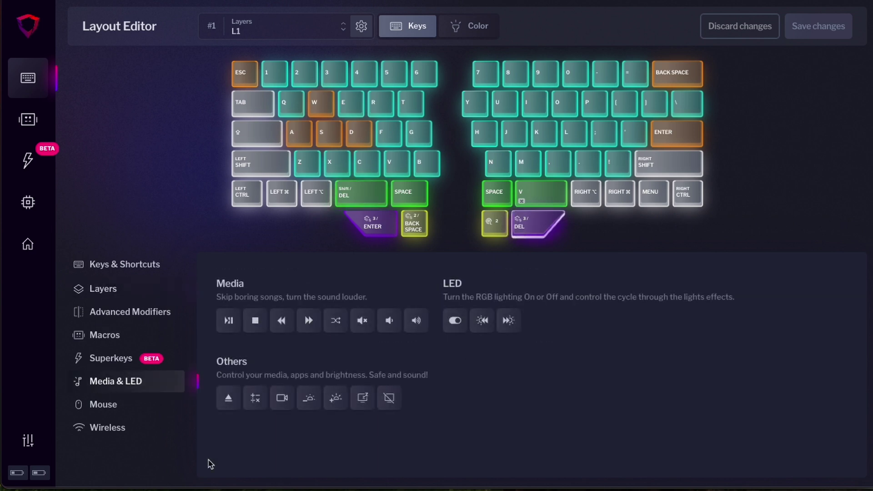
pyautogui.click(455, 320)
pyautogui.click(820, 28)
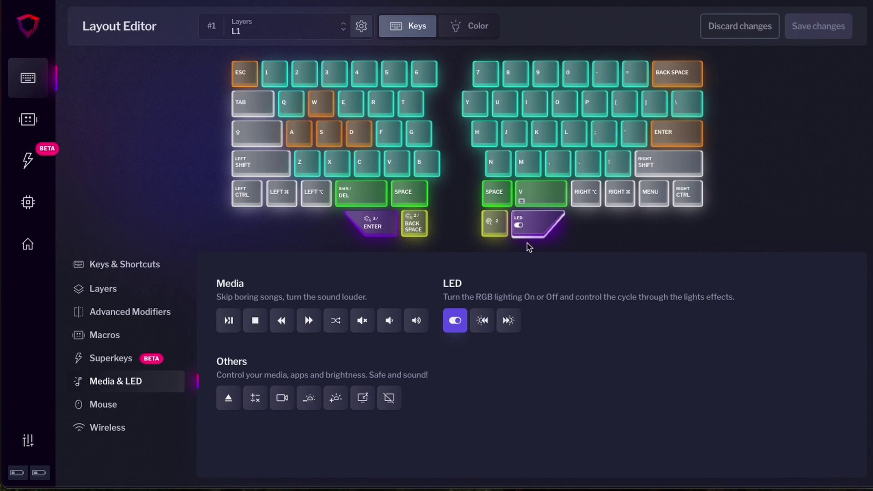
pyautogui.click(509, 322)
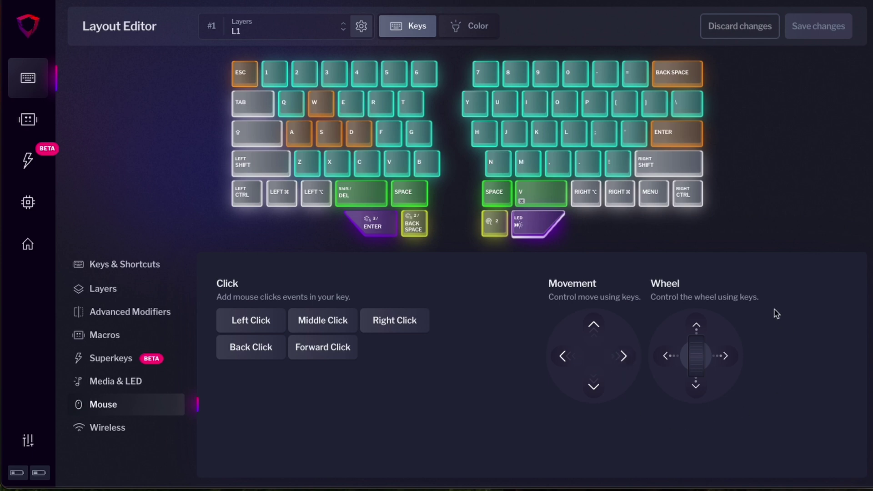
# Step: Show the Wireless key functions, including Battery Level and Bluetooth Pairing Mode
pyautogui.click(131, 423)
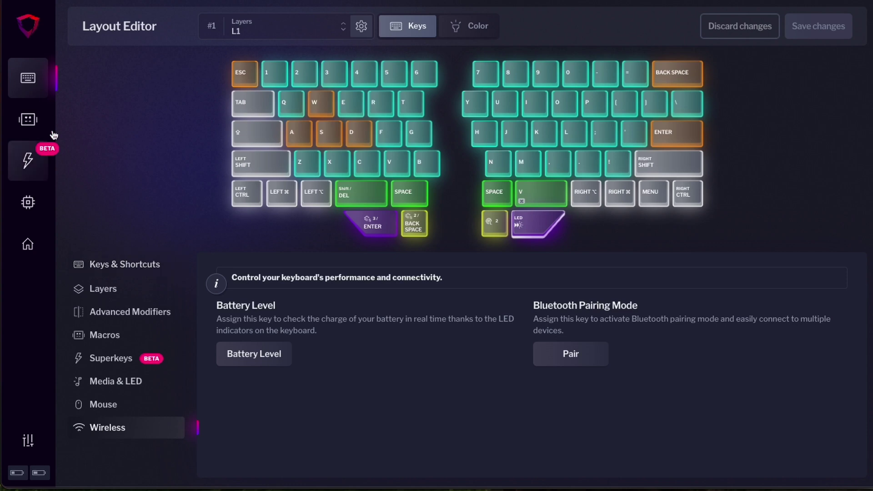
# Step: Add a new empty macro #2 named 'hello' in the Macro Editor
pyautogui.click(31, 119)
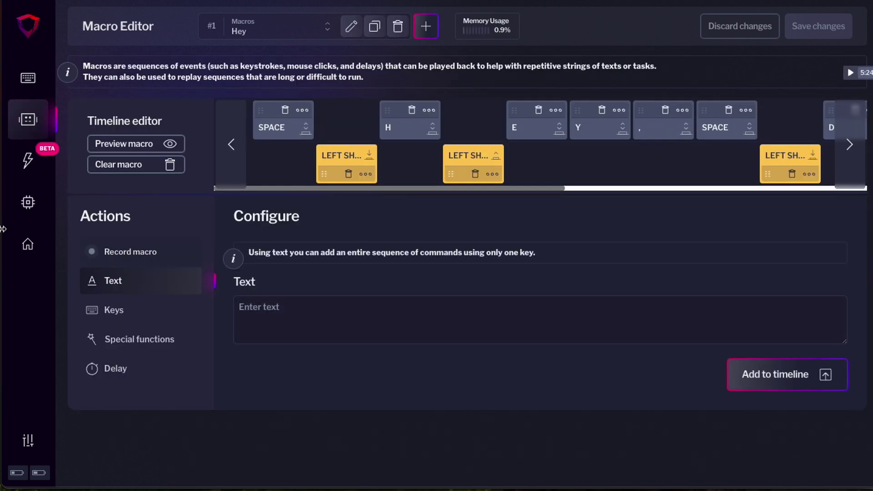
pyautogui.click(432, 32)
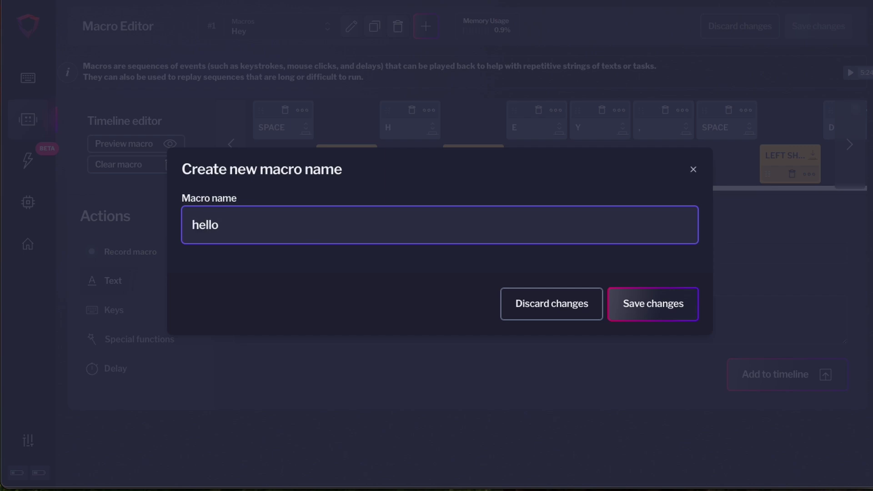
pyautogui.click(645, 312)
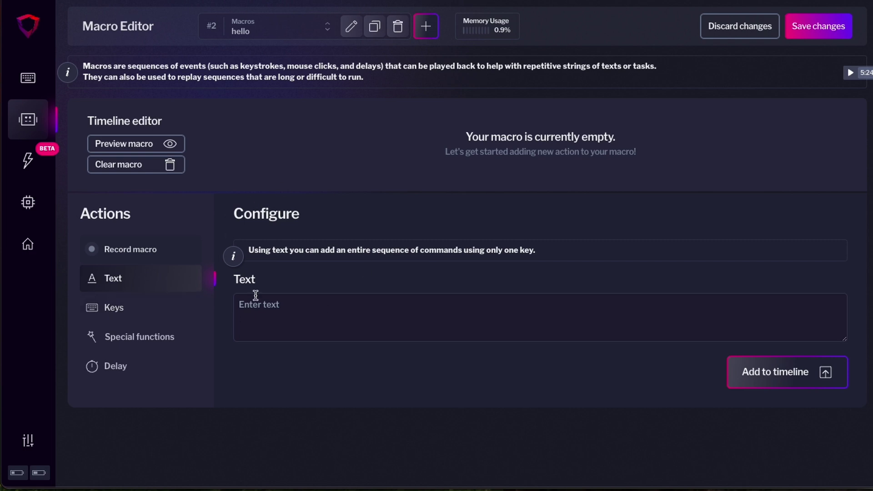
# Step: Enter 'hello' as a Text action and add its H, E, L, L, O keystrokes to the timeline
pyautogui.click(285, 324)
pyautogui.write('hello')
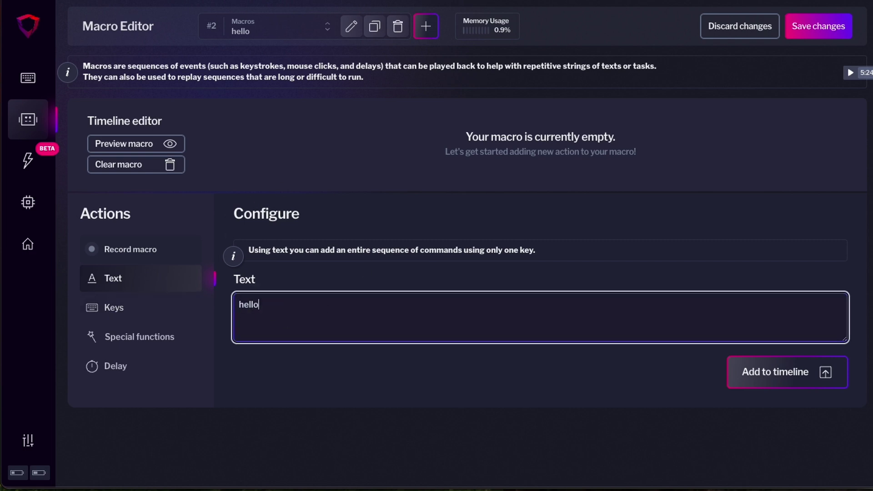
pyautogui.click(796, 371)
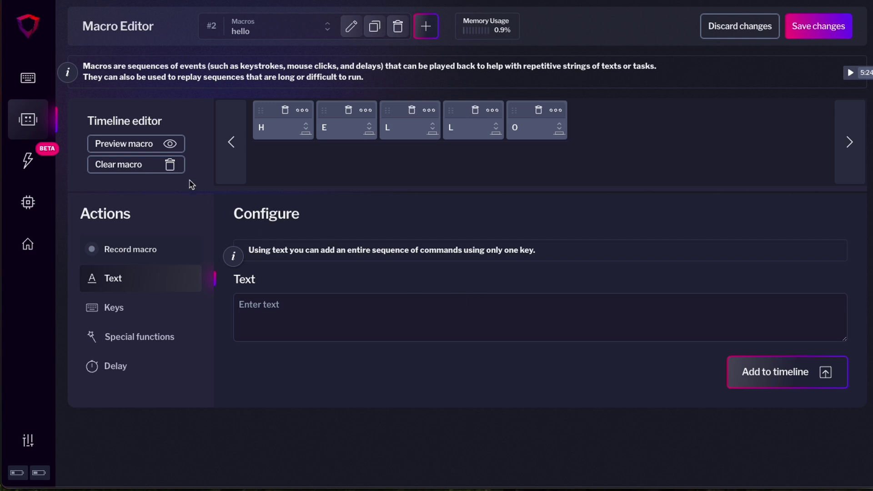
# Step: Clear the macro, live-record typing 'hello', and add the H, E, L, L, O keystrokes
pyautogui.click(159, 166)
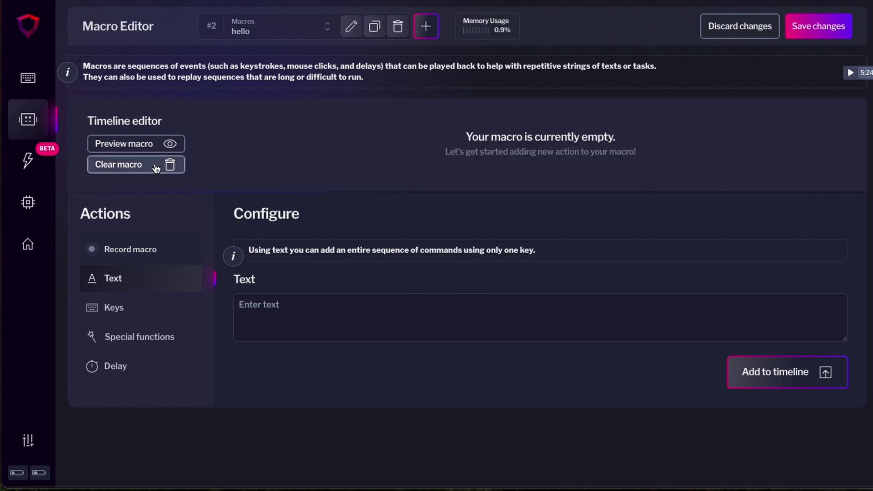
pyautogui.click(136, 250)
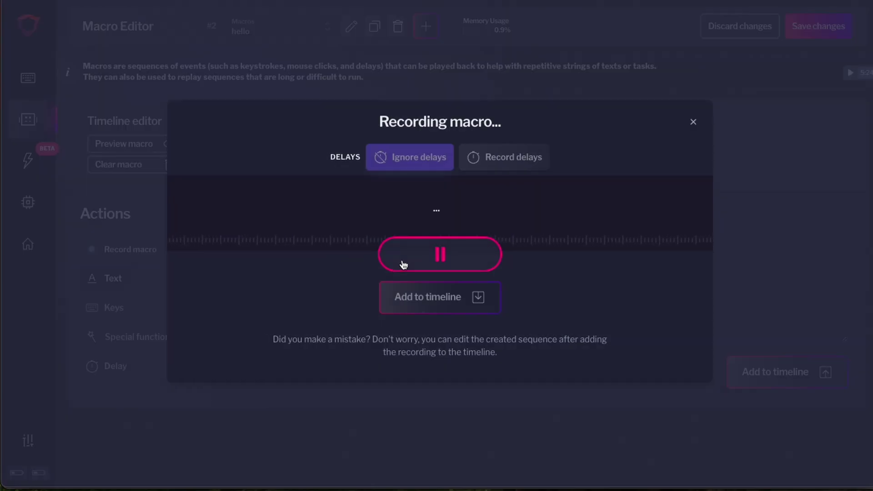
pyautogui.write('hello')
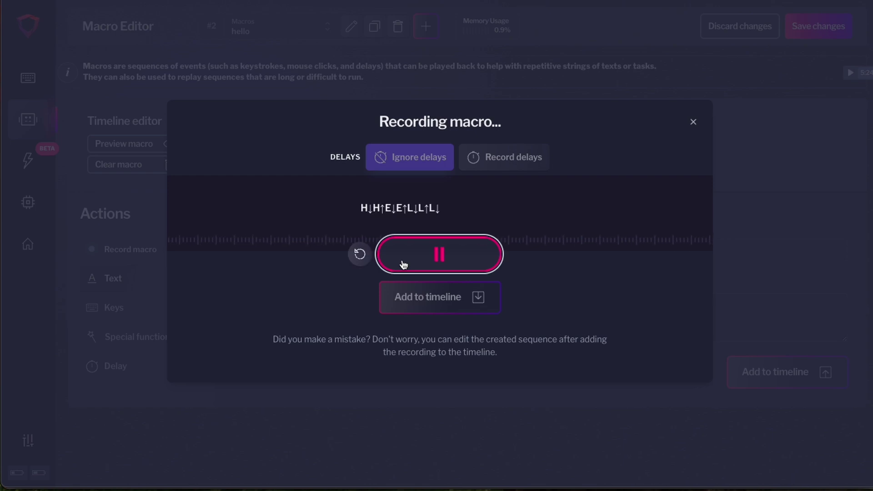
pyautogui.click(435, 267)
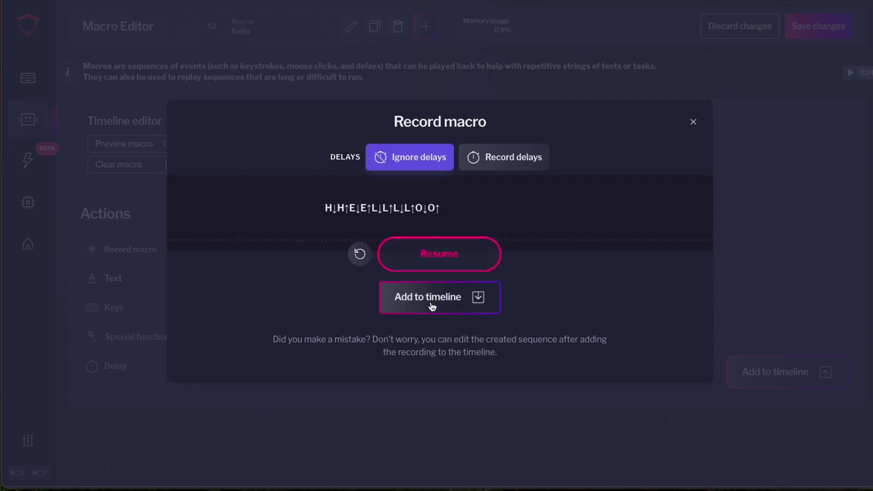
pyautogui.click(449, 309)
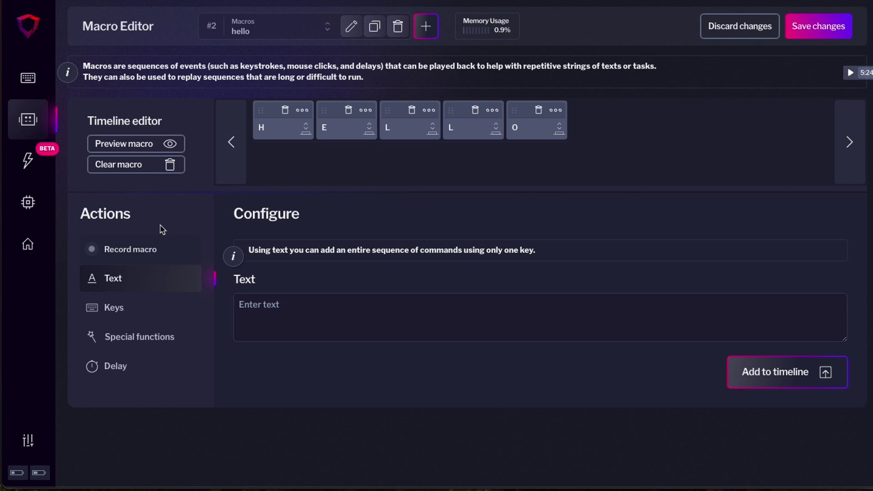
# Step: Clear the macro and add H, E, L, L, O from the on-screen Keys picker
pyautogui.click(121, 165)
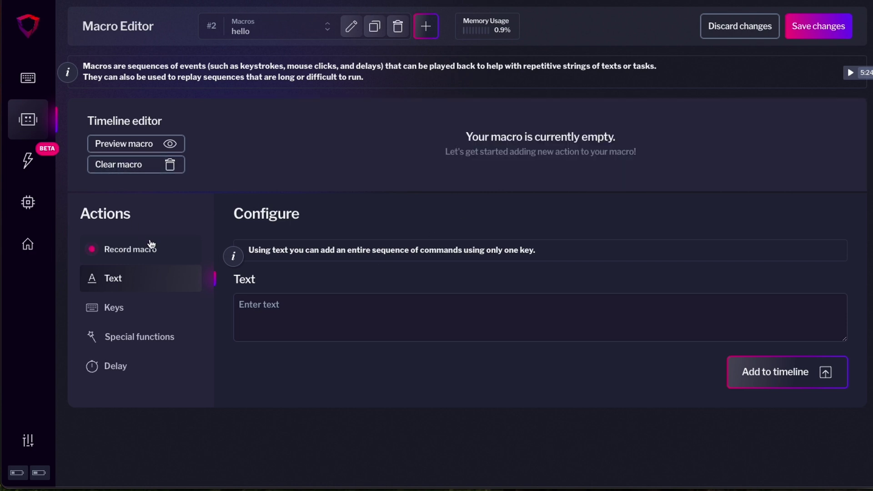
pyautogui.click(133, 309)
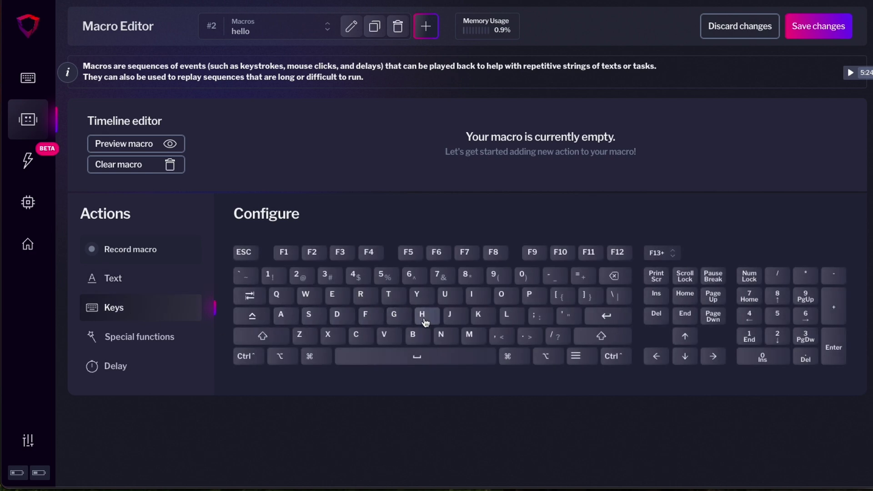
pyautogui.click(421, 319)
pyautogui.click(335, 298)
pyautogui.click(517, 318)
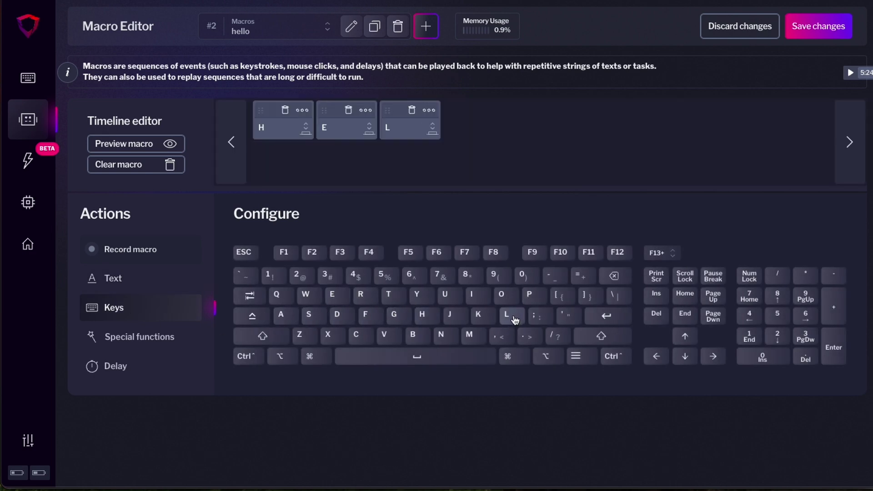
pyautogui.click(512, 313)
pyautogui.click(505, 296)
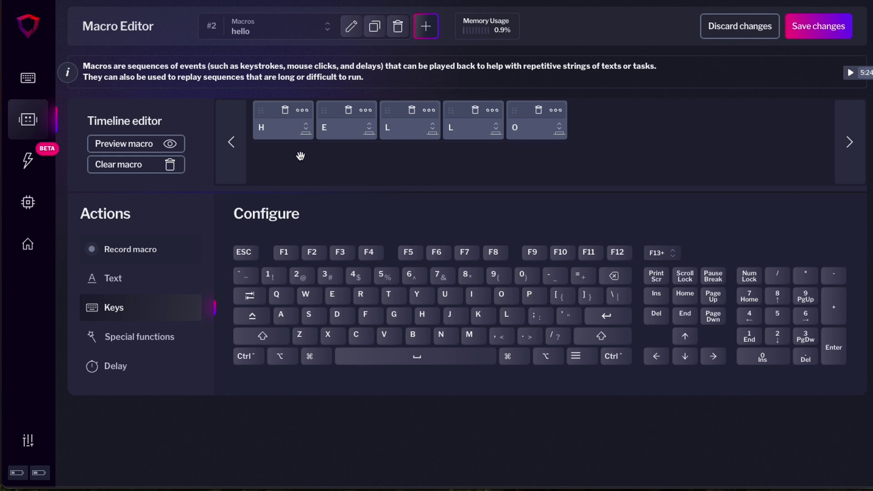
# Step: Add a Left Shift modifier around the hello macro's H step so it types a capital H
pyautogui.click(302, 110)
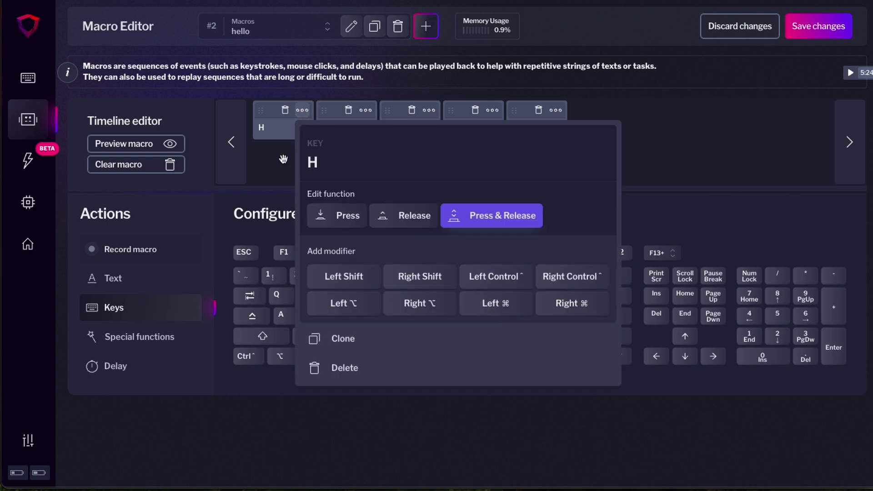
pyautogui.click(359, 278)
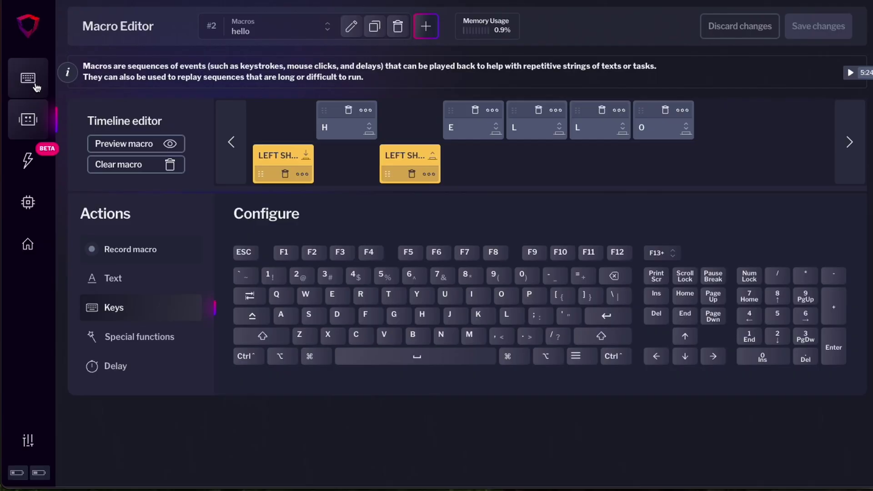
# Step: Assign the hello macro to the L1 right thumb key that sent ⌘+V, and save the layout
pyautogui.click(29, 79)
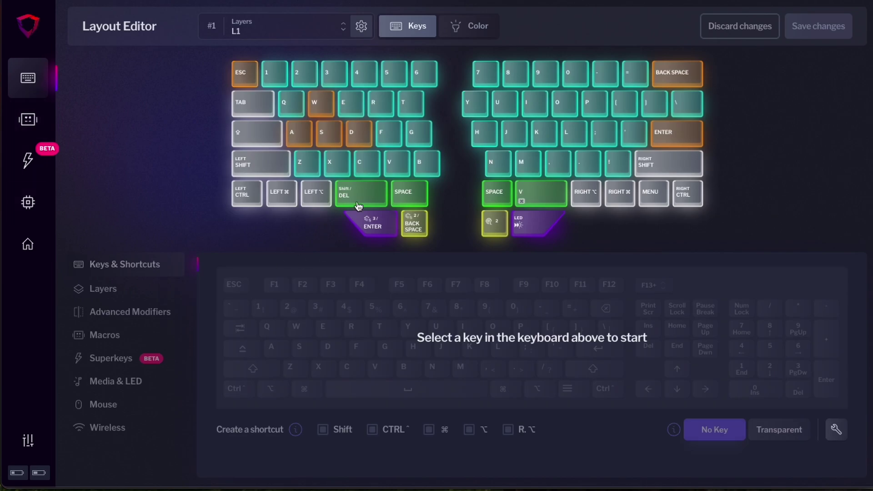
pyautogui.click(549, 197)
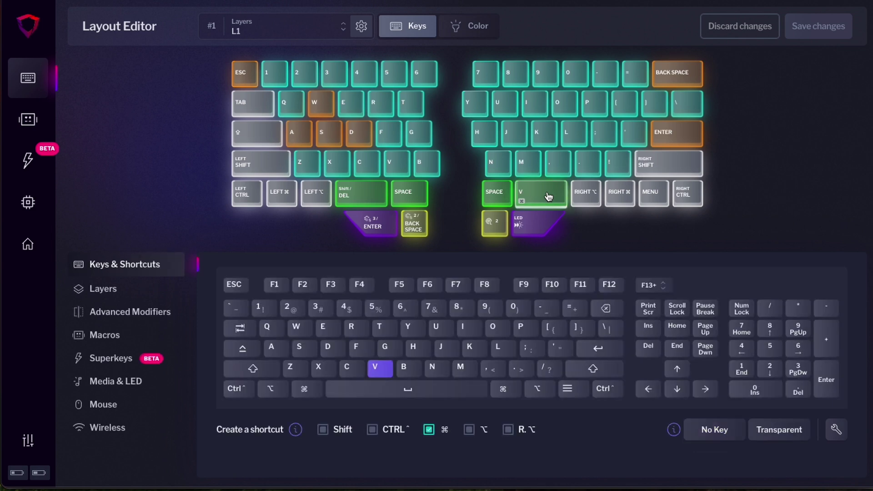
pyautogui.click(98, 339)
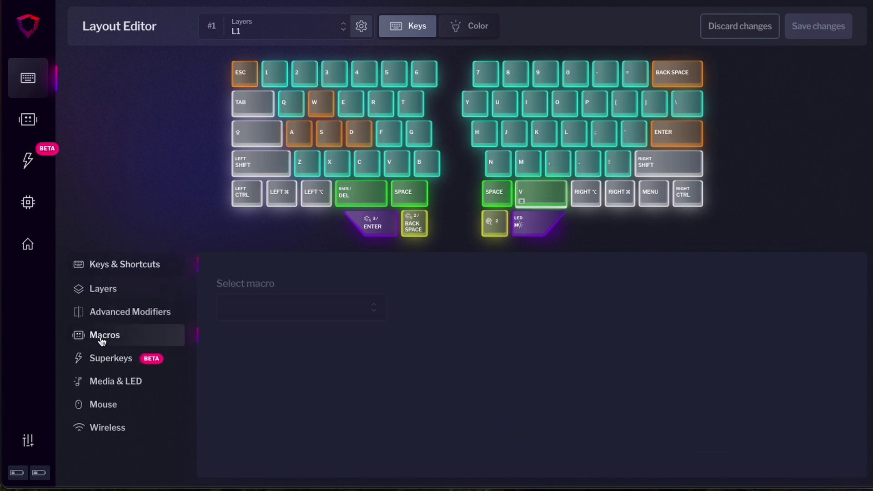
pyautogui.click(271, 318)
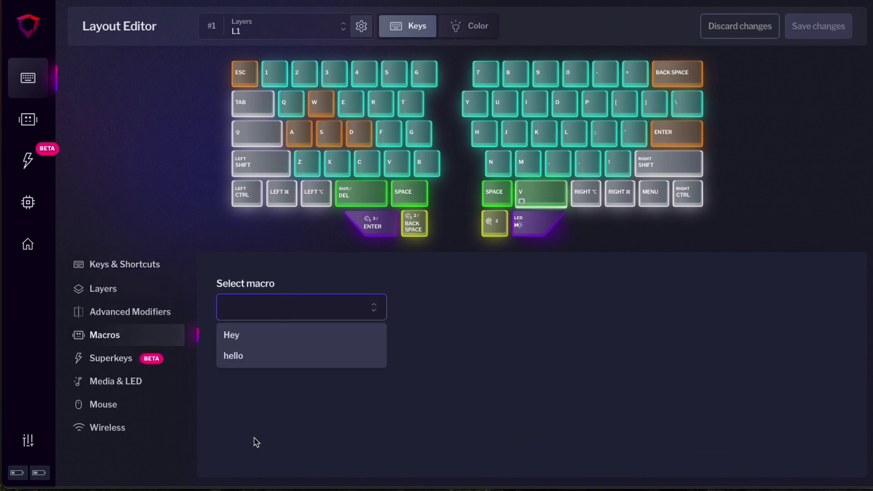
pyautogui.click(257, 357)
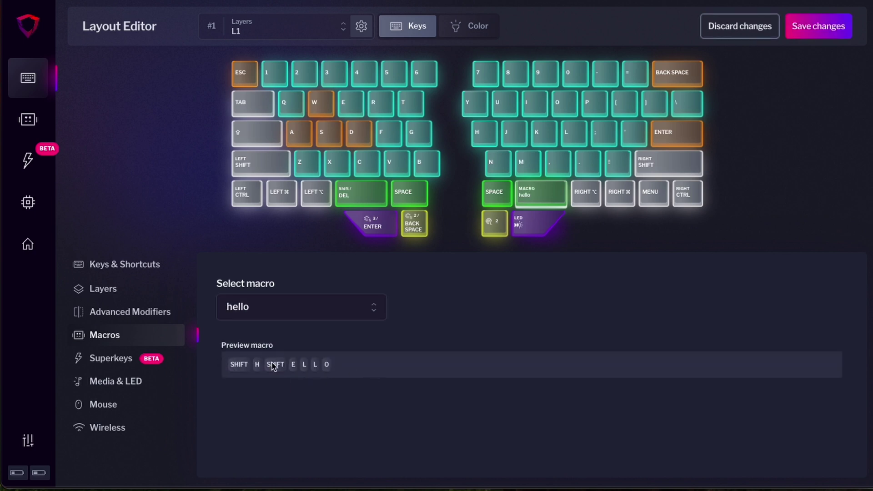
pyautogui.click(818, 27)
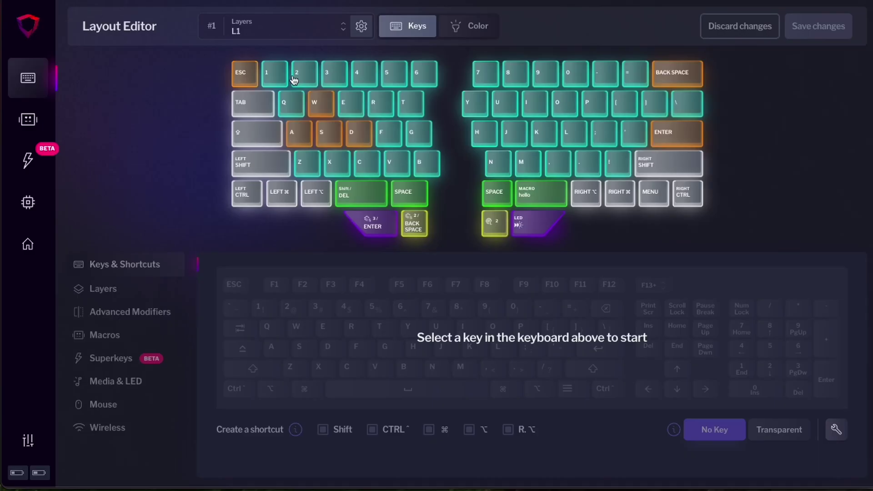
# Step: Add an empty superkey #2 named 'media' in the Superkeys Editor
pyautogui.click(26, 161)
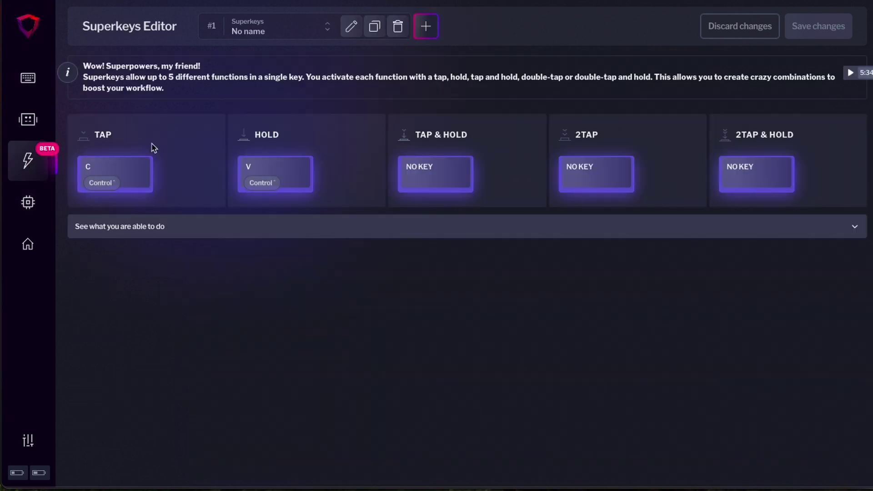
pyautogui.moveTo(122, 163)
pyautogui.click(427, 28)
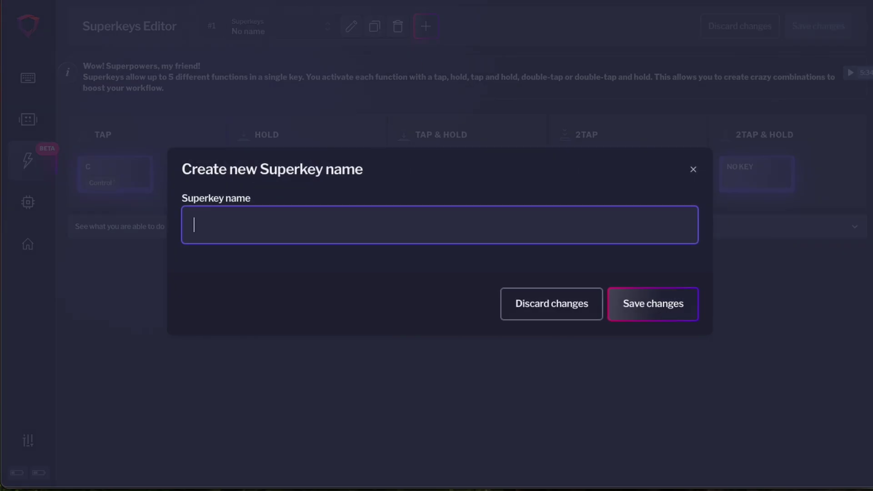
pyautogui.click(645, 306)
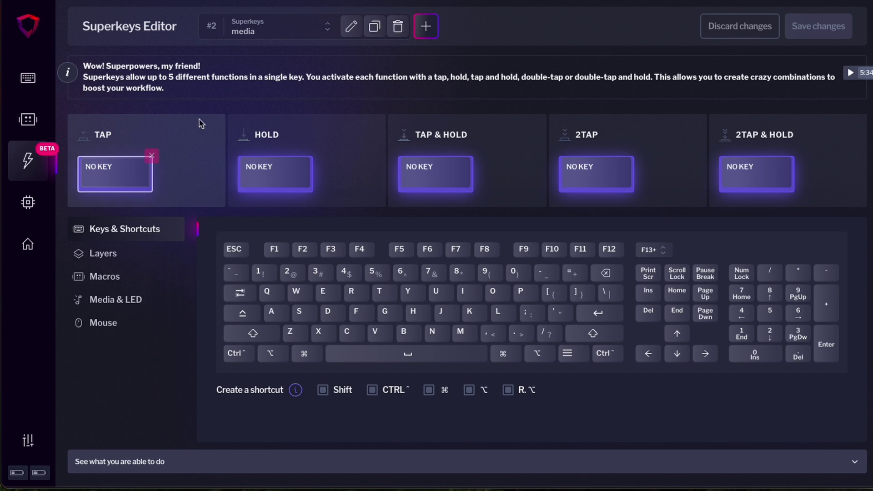
# Step: Set media to Play/Pause on tap, Mute on hold, Forward on double tap, and save it
pyautogui.click(93, 185)
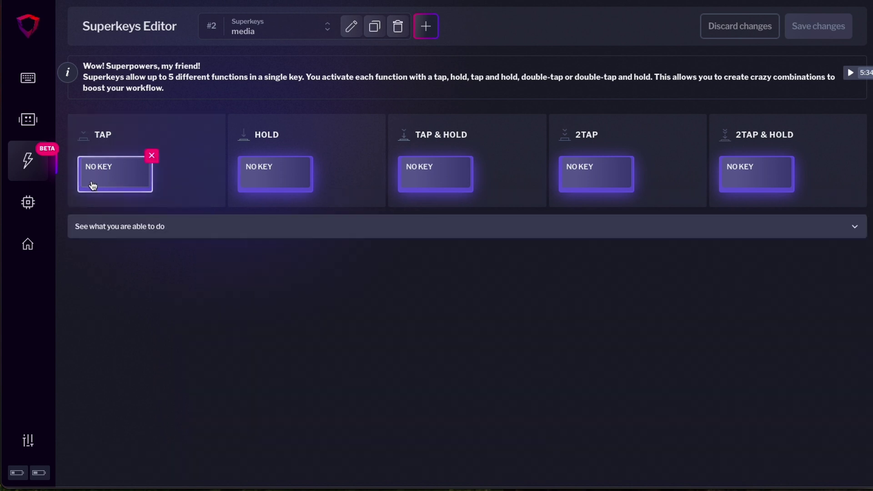
pyautogui.click(100, 182)
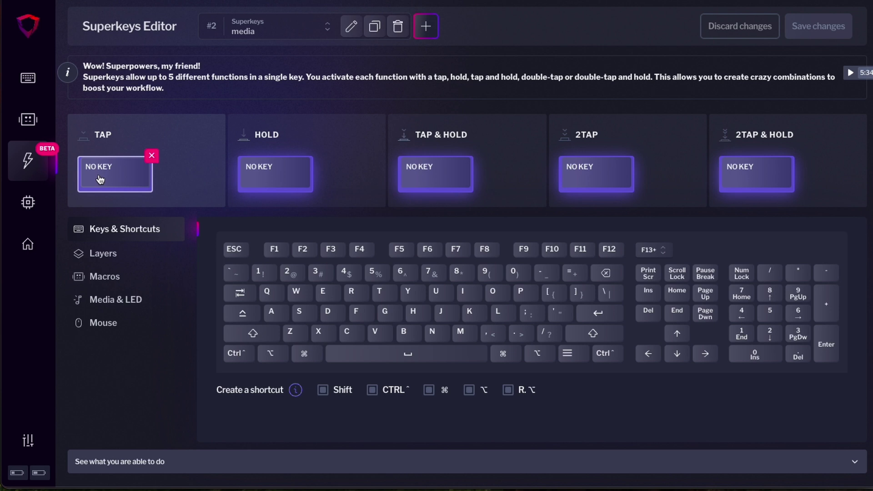
pyautogui.click(132, 303)
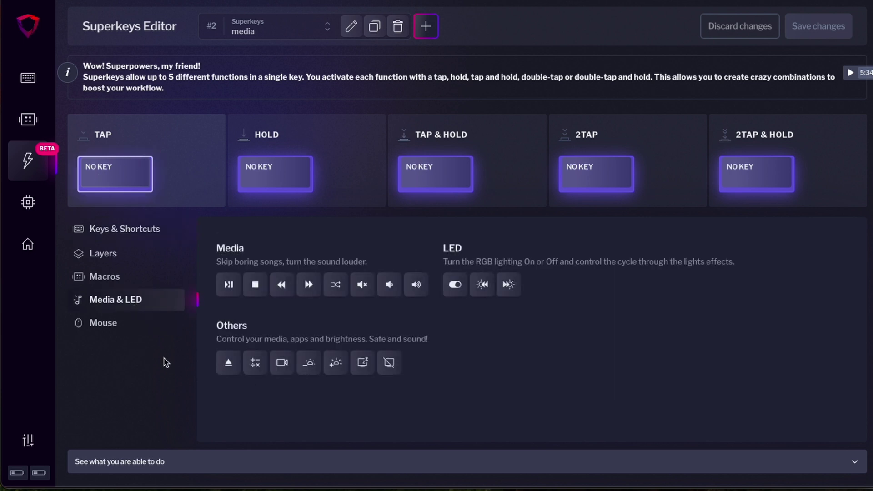
pyautogui.click(229, 284)
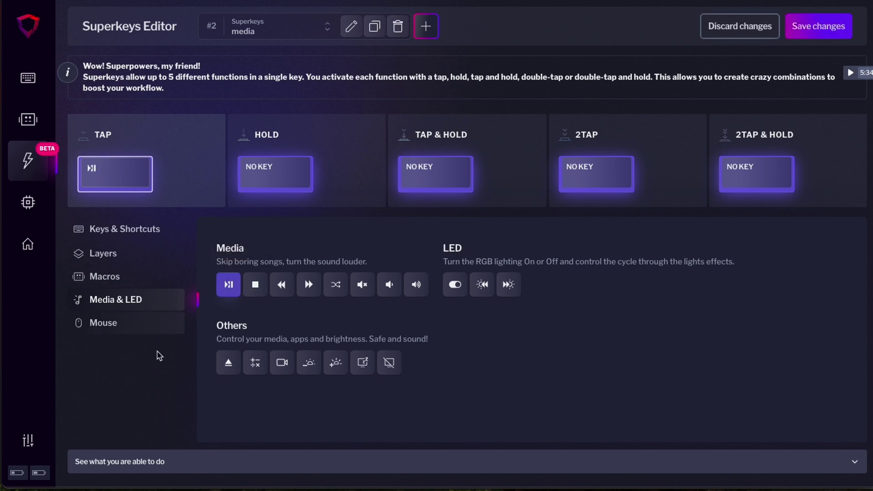
pyautogui.click(280, 186)
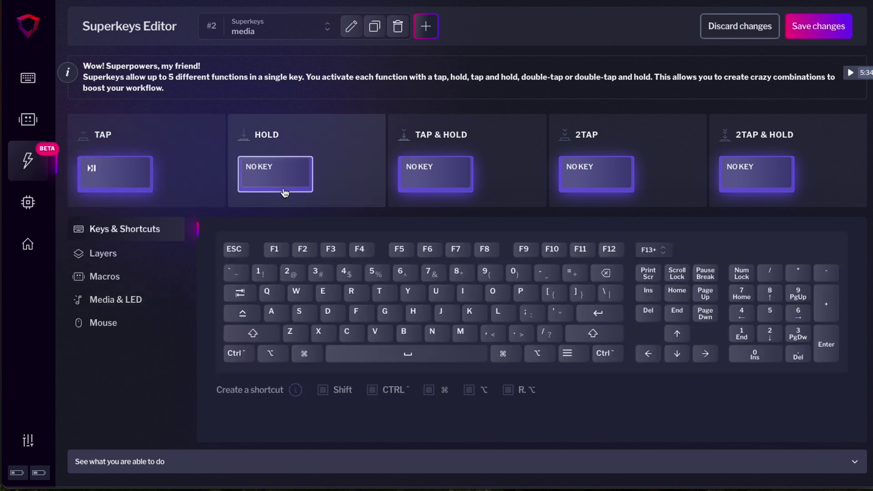
pyautogui.click(132, 300)
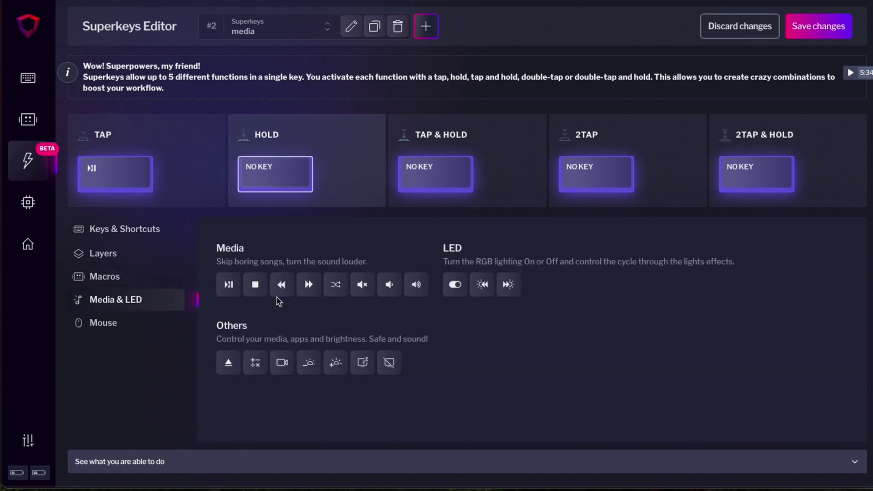
pyautogui.click(359, 288)
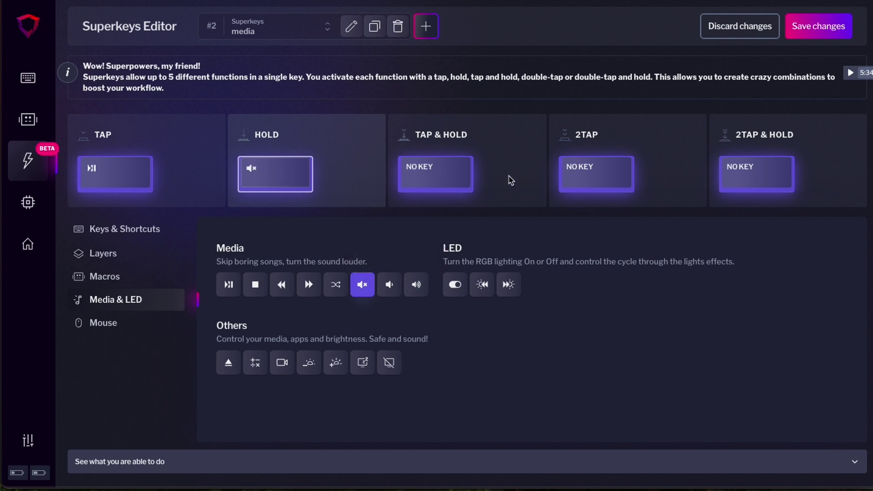
pyautogui.click(132, 300)
pyautogui.click(308, 285)
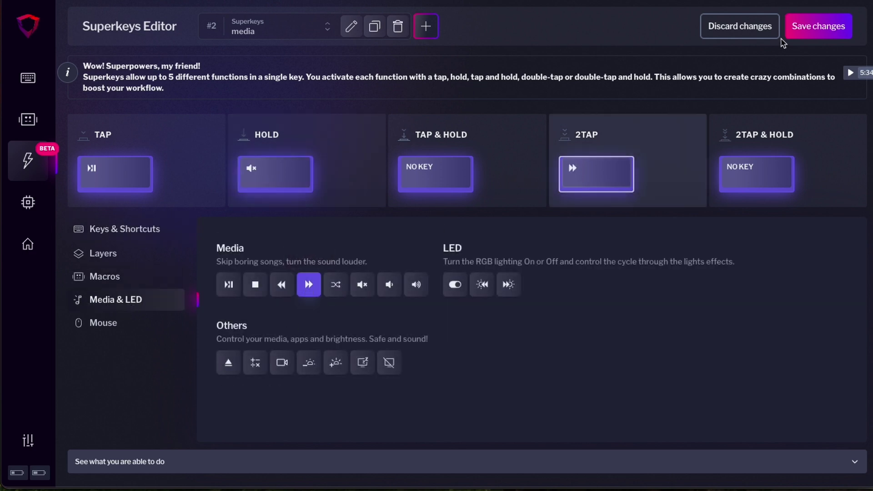
pyautogui.click(818, 28)
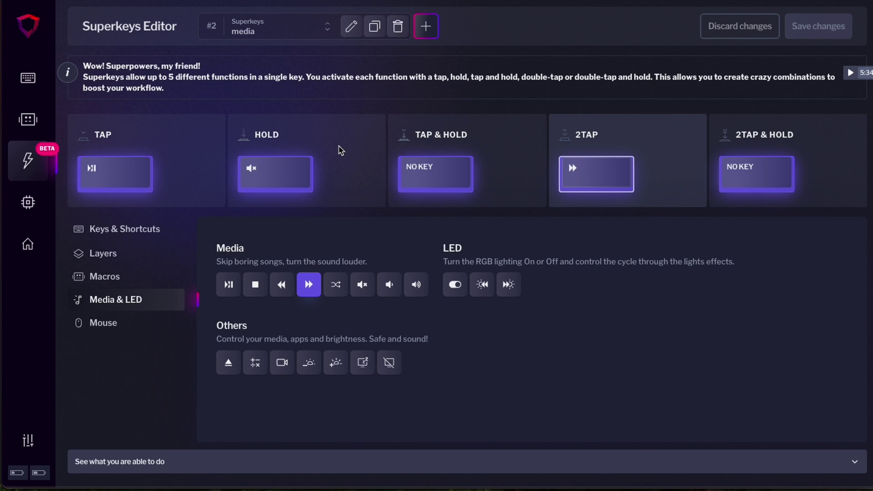
# Step: Swap the hello macro on L1's right SPACE key for superkey '2. media'
pyautogui.click(28, 77)
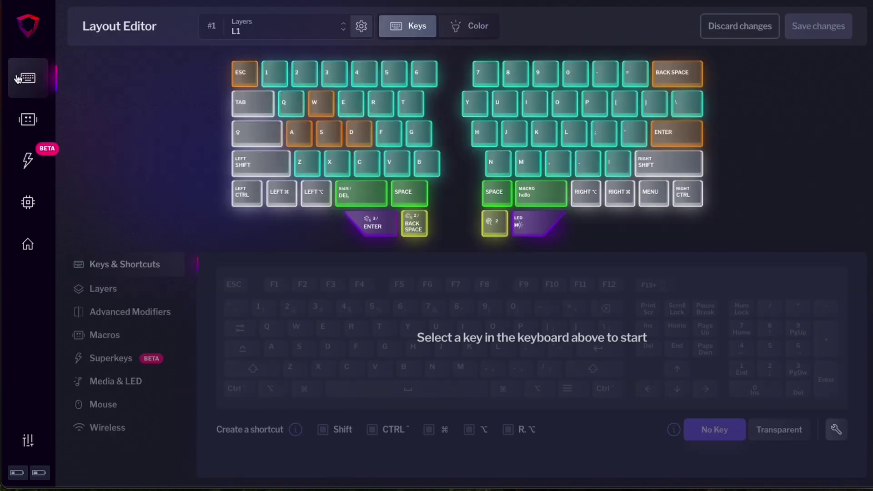
pyautogui.click(538, 203)
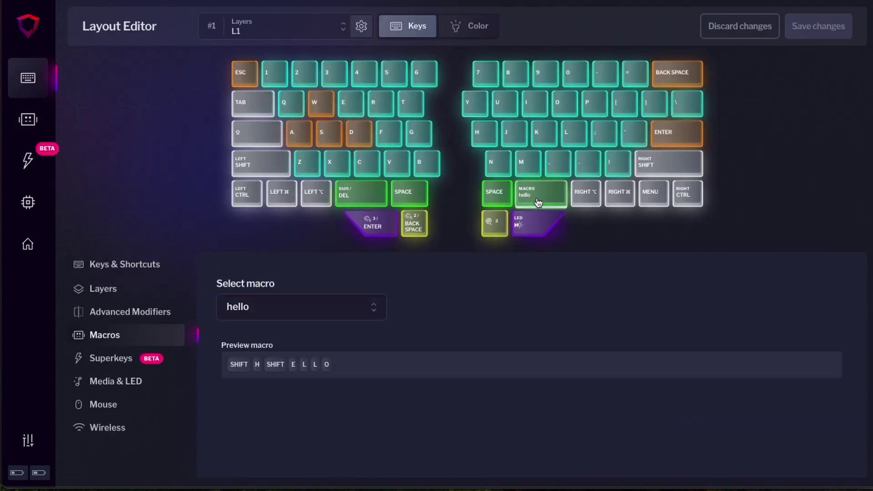
pyautogui.click(107, 363)
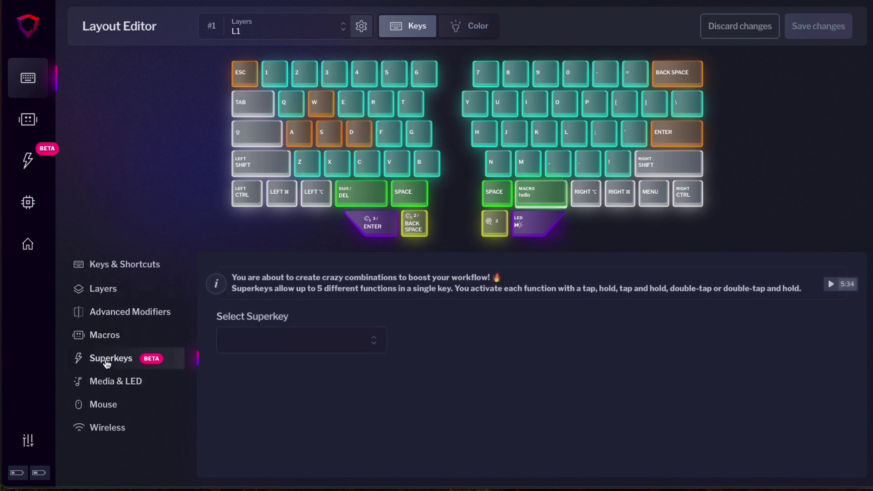
pyautogui.click(269, 347)
pyautogui.click(253, 389)
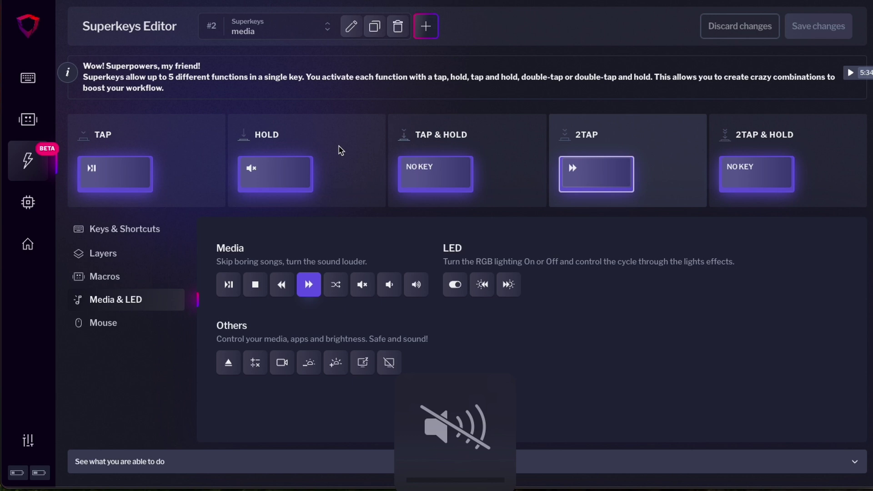
pyautogui.press('XF86AudioMute')
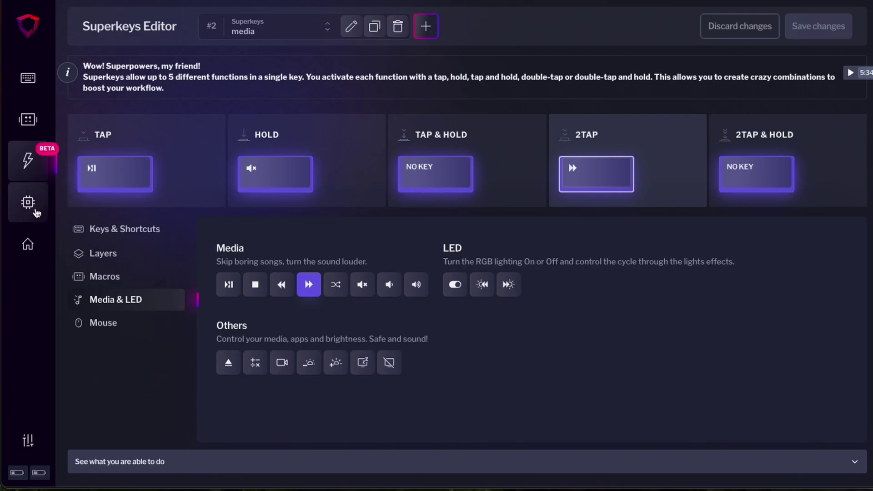
# Step: Check the keyboard firmware version, then reopen the keyboard from the Keyboard Manager
pyautogui.click(37, 213)
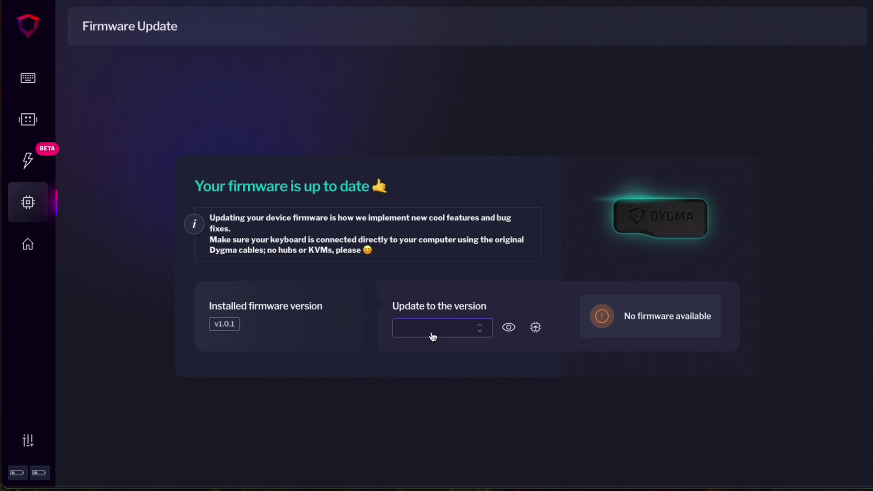
pyautogui.click(27, 249)
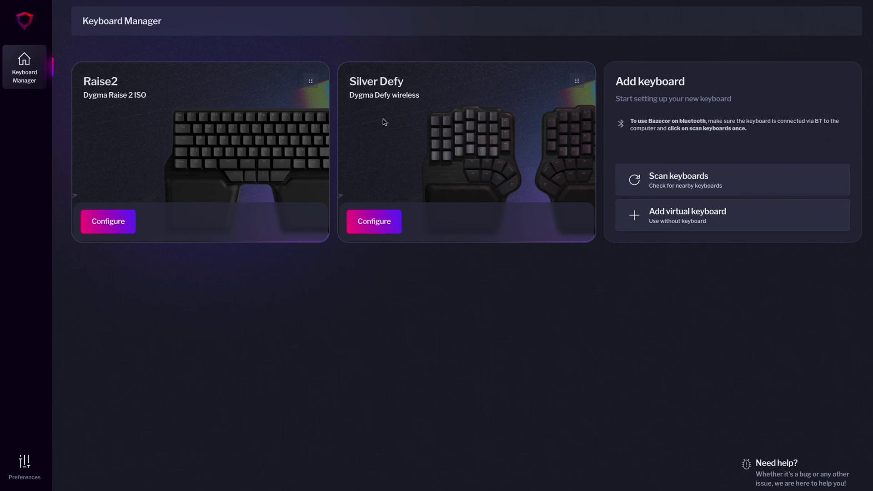
pyautogui.click(369, 223)
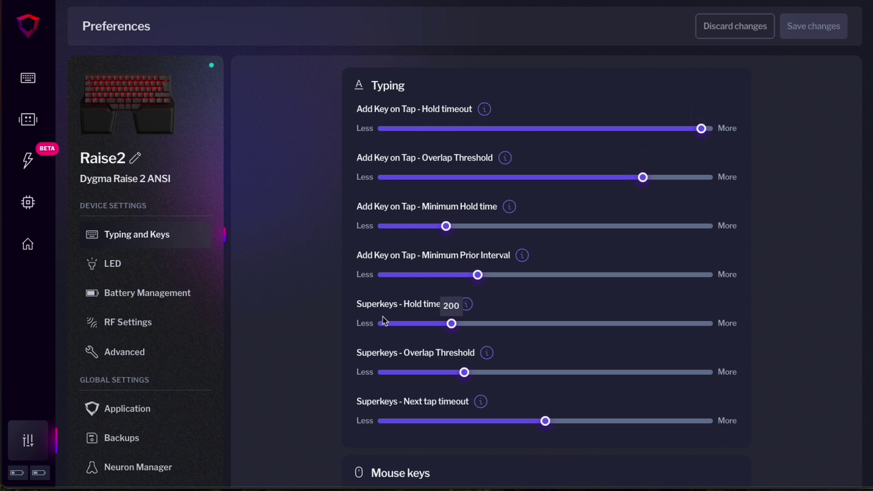
# Step: Bring up the Raise2's LED brightness and timer settings in Preferences
pyautogui.scroll(-1, 382, 320)
pyautogui.click(150, 252)
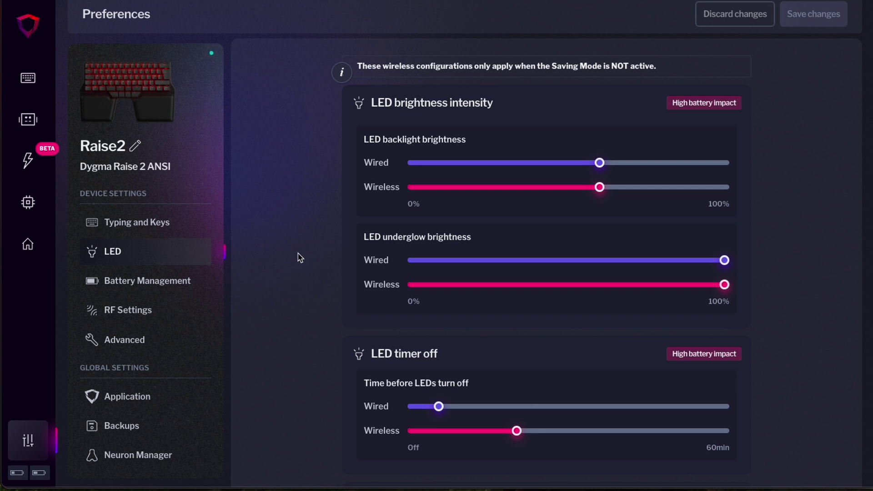
# Step: Adjust the wireless underglow brightness, then review the LED timer-off and layer highlight options
pyautogui.moveTo(727, 288); pyautogui.dragTo(416, 286)
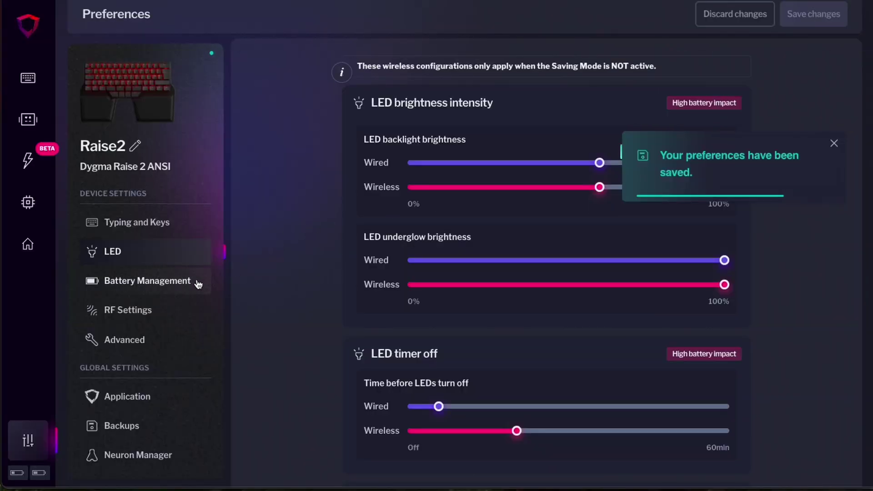
pyautogui.scroll(-2, 460, 350)
pyautogui.moveTo(475, 351)
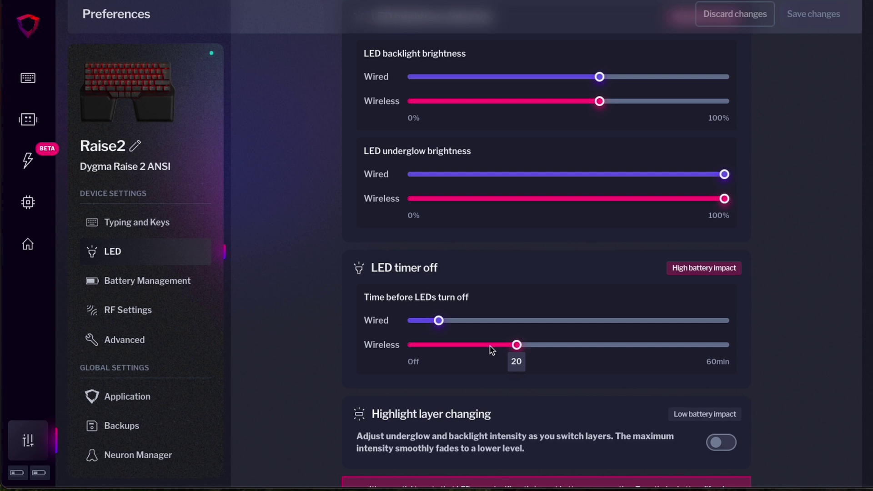
pyautogui.scroll(-2, 494, 350)
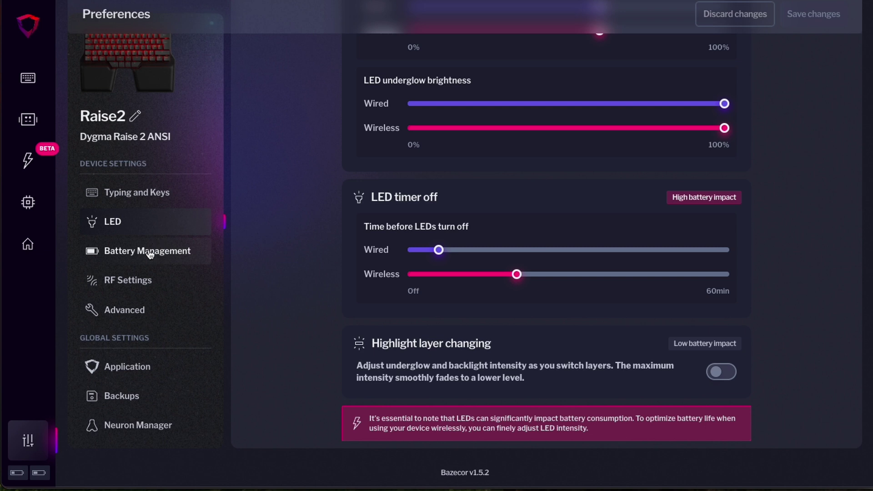
# Step: Switch on true sleep mode under Battery Management, with its timer at 1 min
pyautogui.click(150, 255)
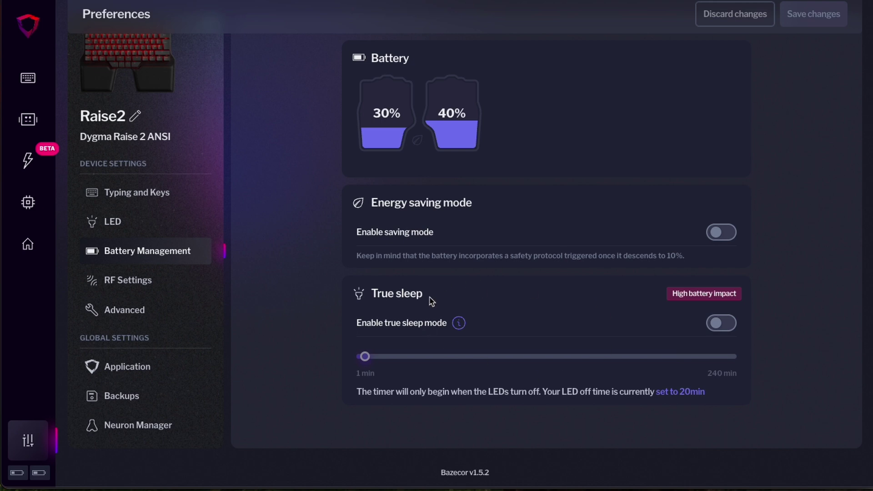
pyautogui.click(717, 331)
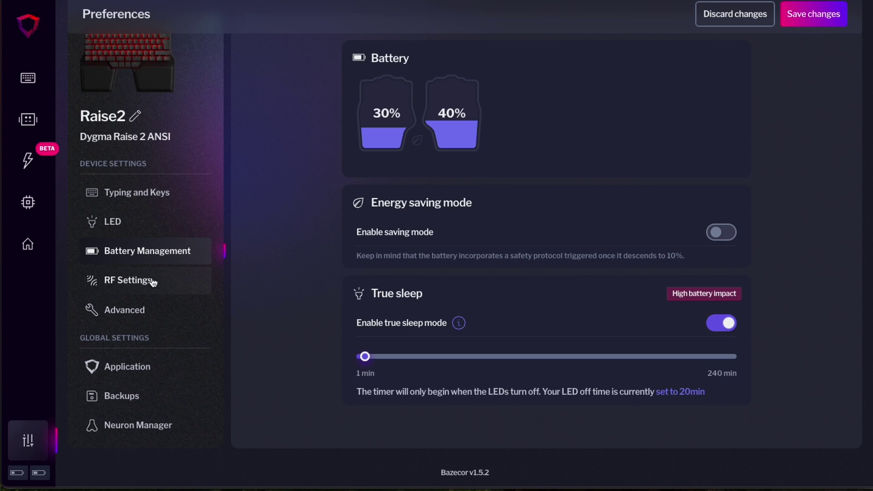
# Step: Look through the RF and Advanced settings, leaving the default layer at L1
pyautogui.click(153, 283)
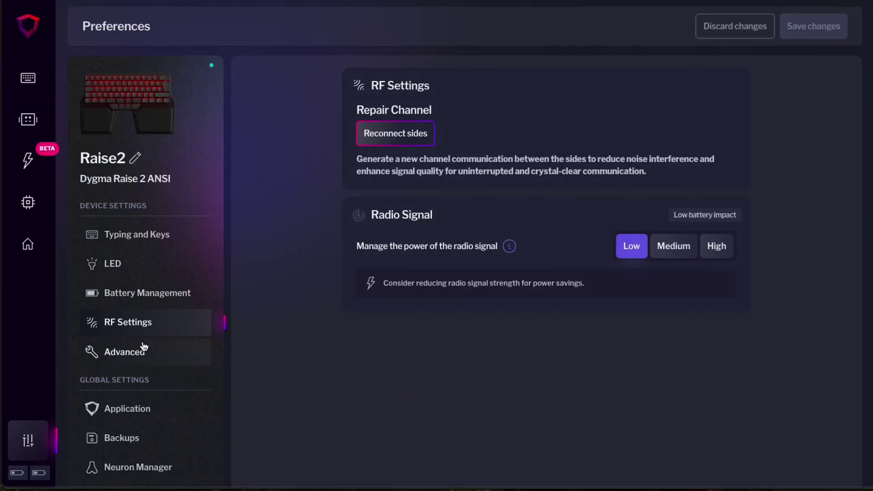
pyautogui.click(142, 349)
pyautogui.click(420, 133)
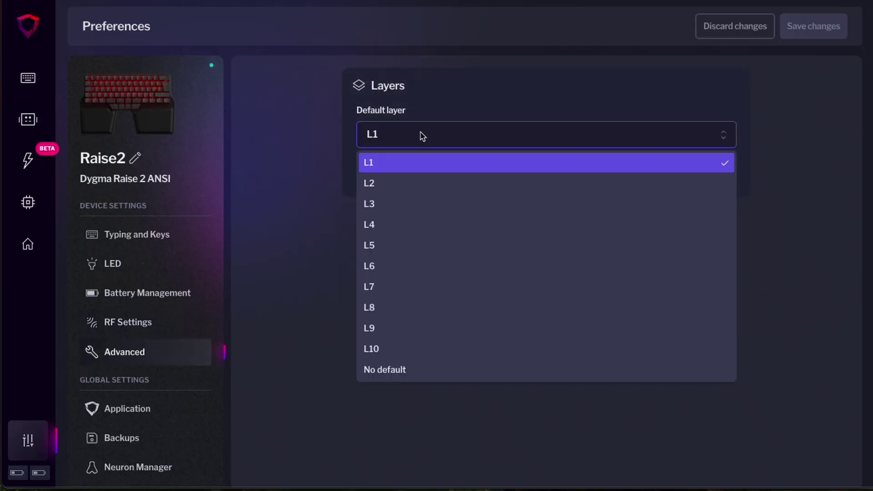
pyautogui.click(378, 170)
pyautogui.scroll(-1, 141, 310)
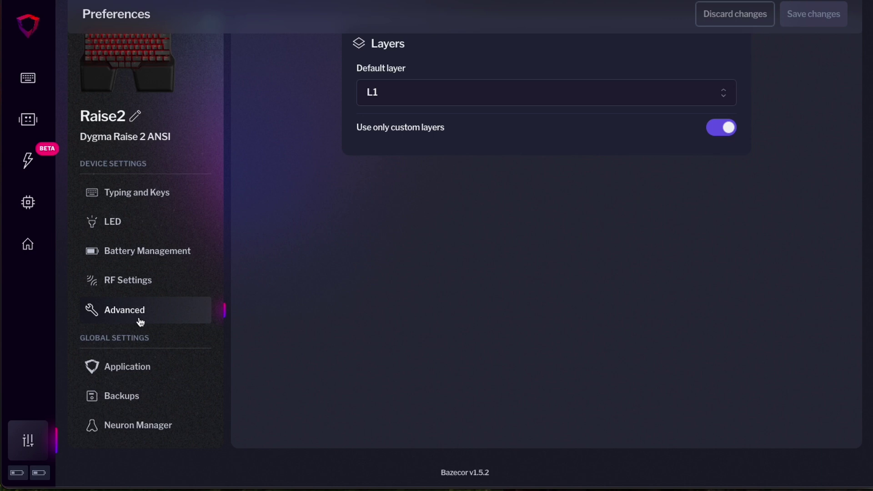
# Step: Switch Bazecor's application appearance to Dark
pyautogui.click(138, 368)
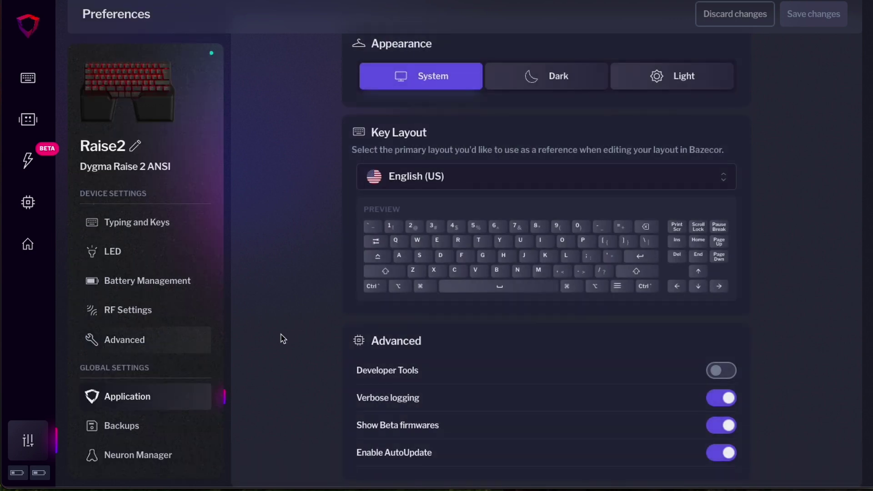
pyautogui.scroll(2, 563, 100)
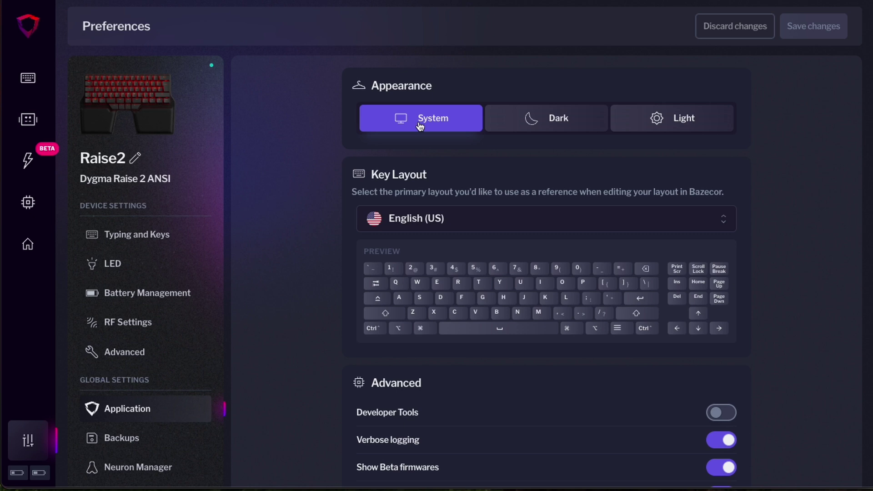
pyautogui.click(525, 128)
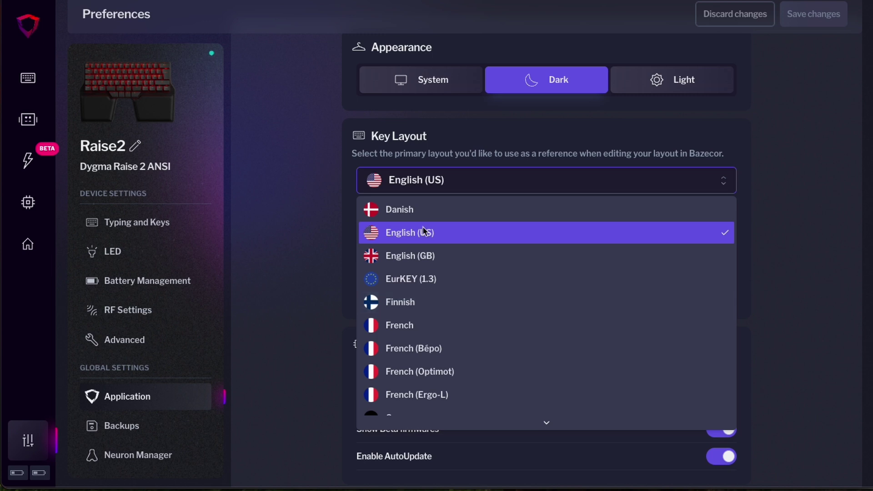
# Step: Browse the Key Layout options and keep English (US) as the layout
pyautogui.scroll(-3, 460, 282)
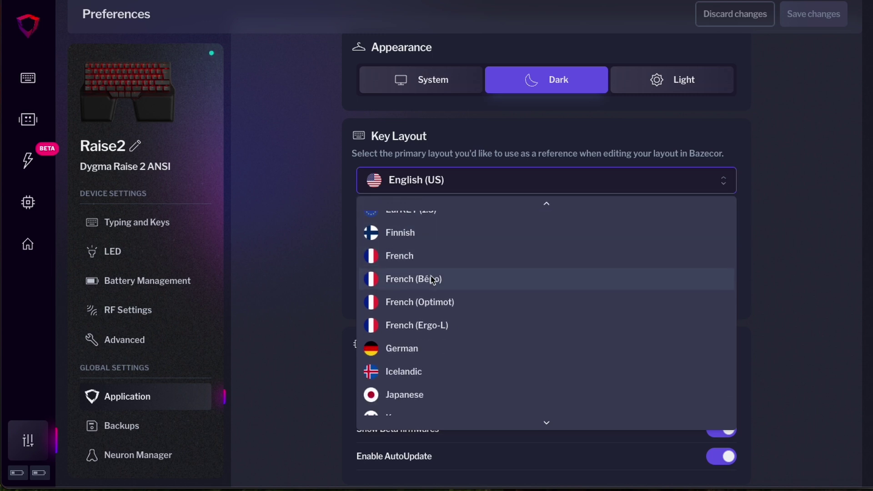
pyautogui.scroll(-1, 464, 259)
pyautogui.scroll(-1, 444, 300)
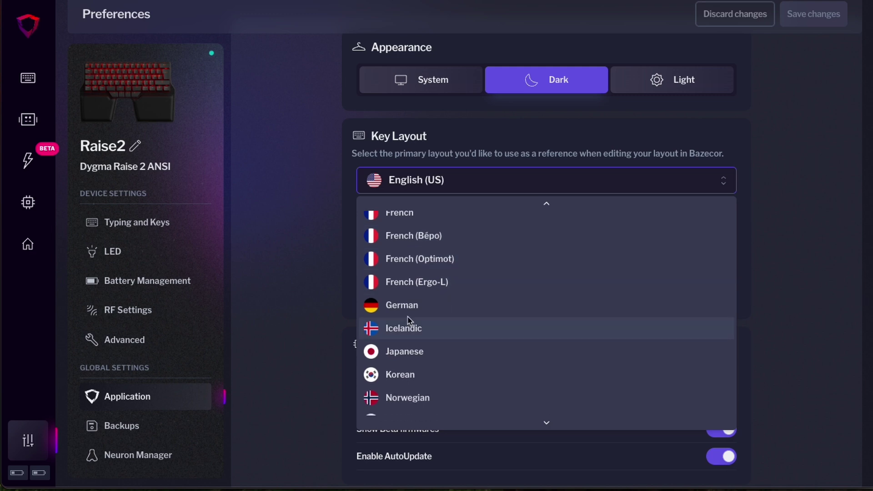
pyautogui.scroll(-4, 427, 350)
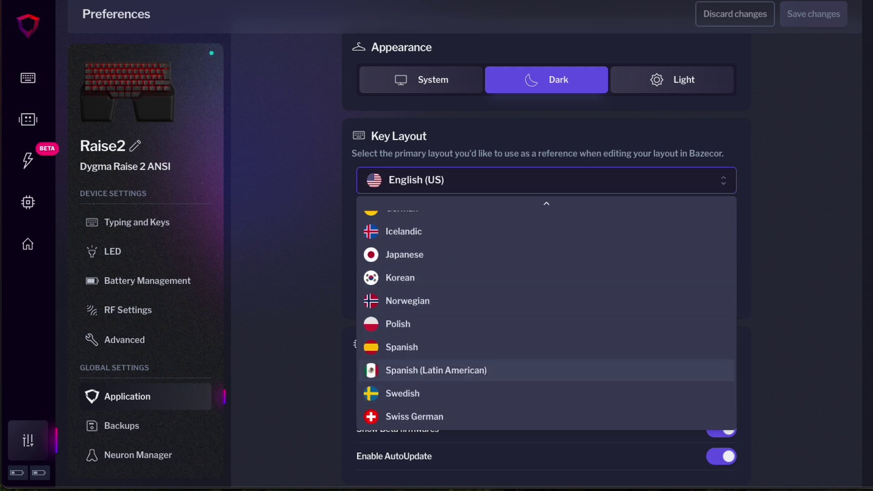
pyautogui.click(344, 279)
pyautogui.click(136, 426)
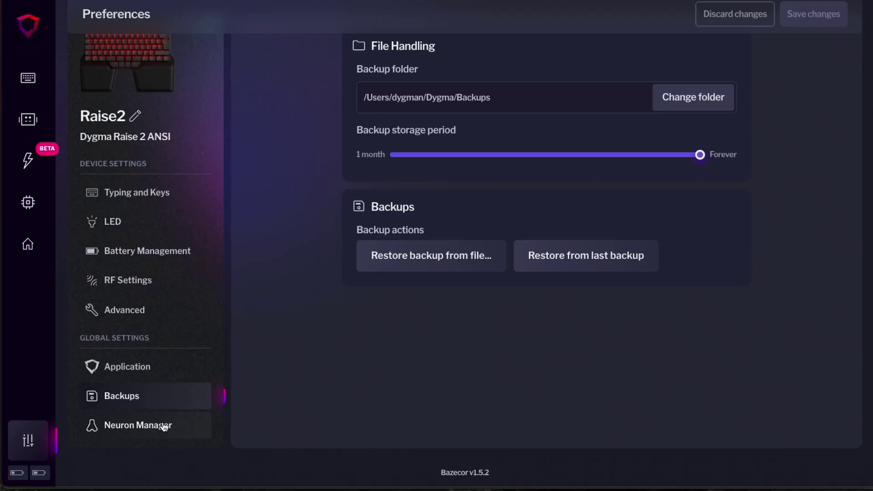
pyautogui.click(430, 266)
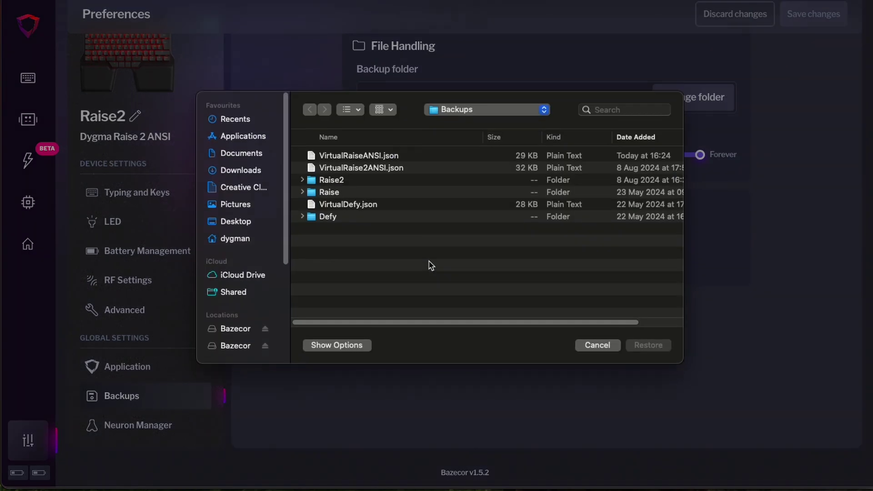
pyautogui.doubleClick(346, 185)
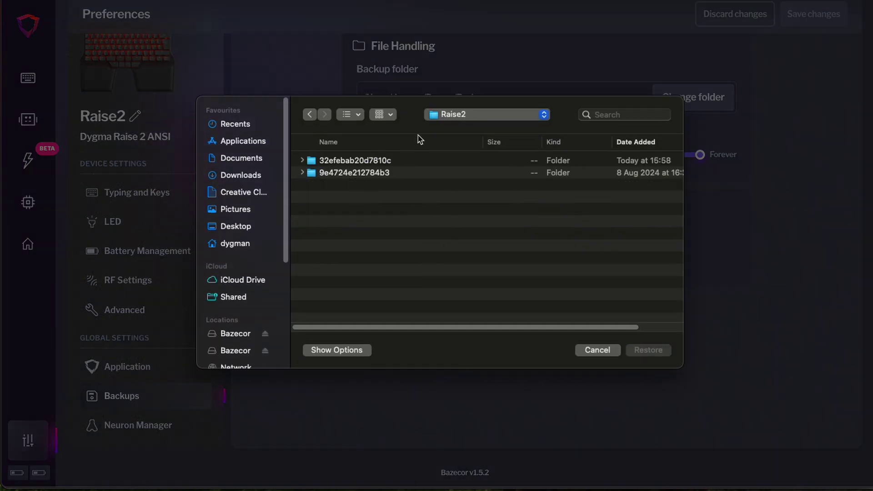
pyautogui.doubleClick(390, 161)
pyautogui.scroll(-8, 458, 227)
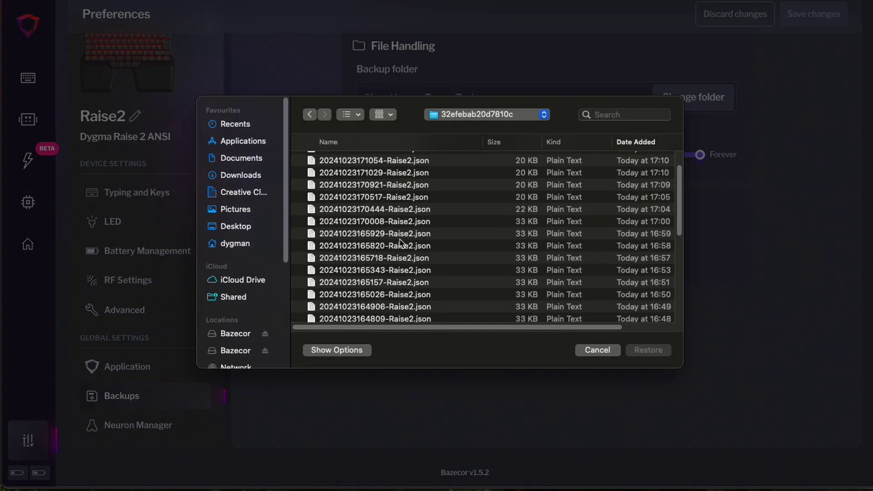
pyautogui.scroll(-5, 458, 226)
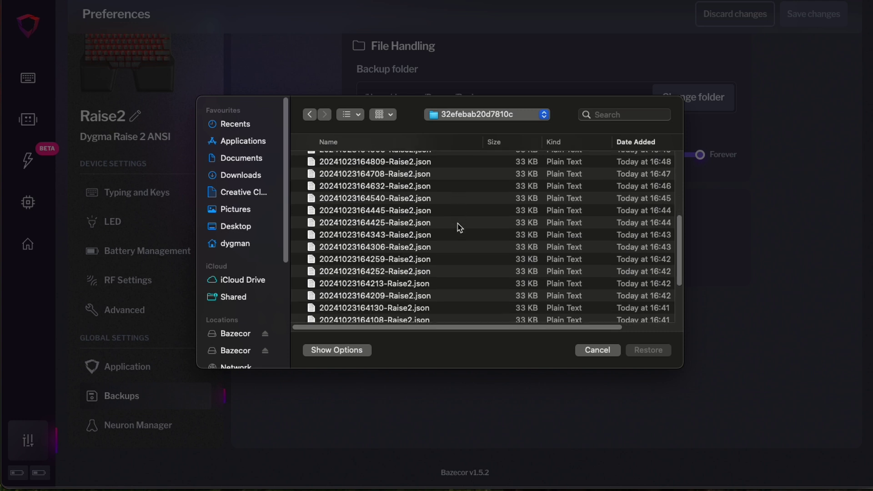
pyautogui.scroll(5, 475, 273)
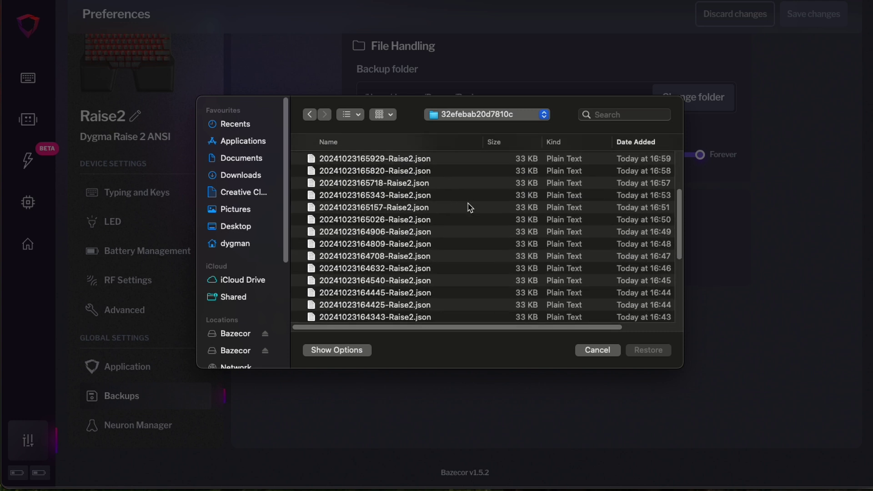
pyautogui.scroll(-4, 468, 208)
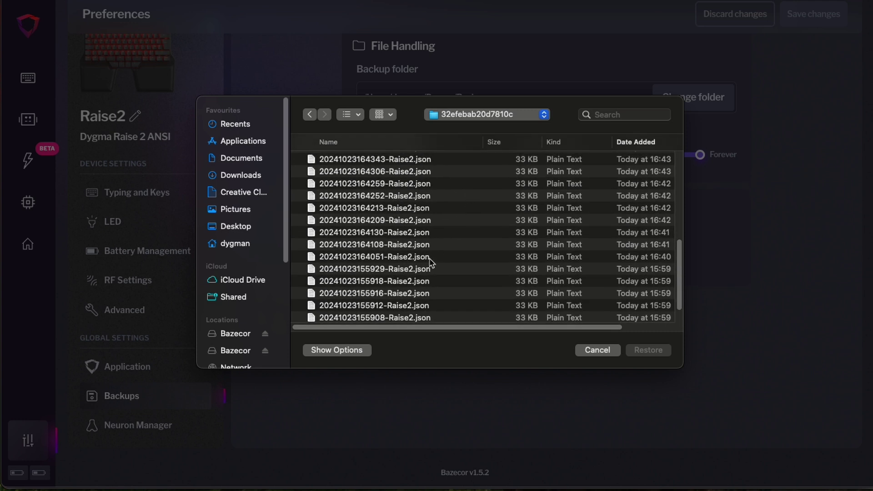
pyautogui.click(430, 257)
pyautogui.click(648, 350)
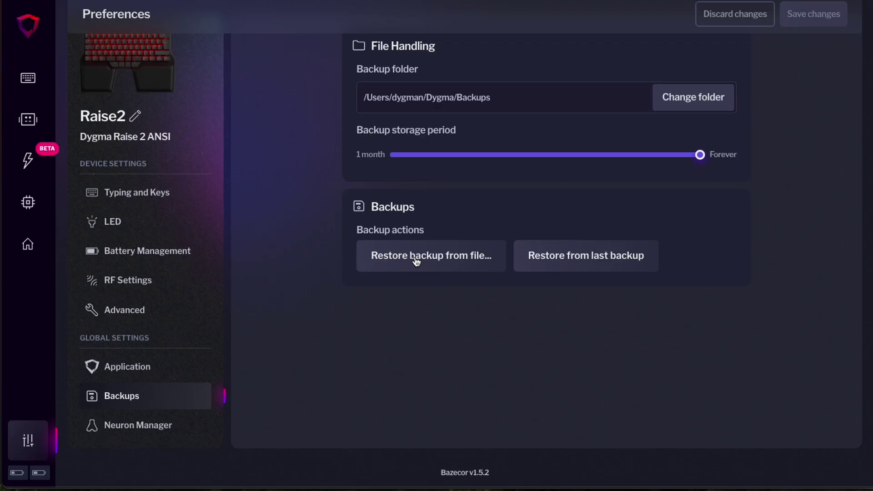
pyautogui.click(415, 261)
pyautogui.doubleClick(361, 187)
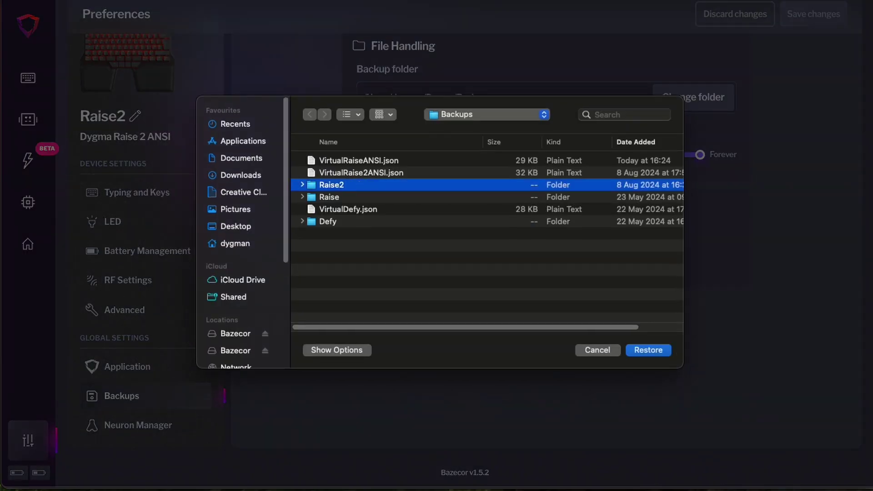
pyautogui.doubleClick(404, 160)
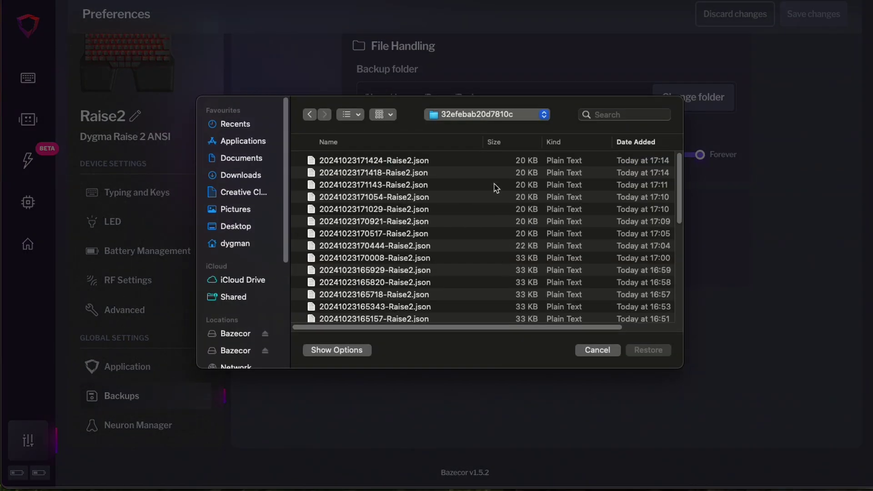
pyautogui.click(498, 163)
pyautogui.click(649, 353)
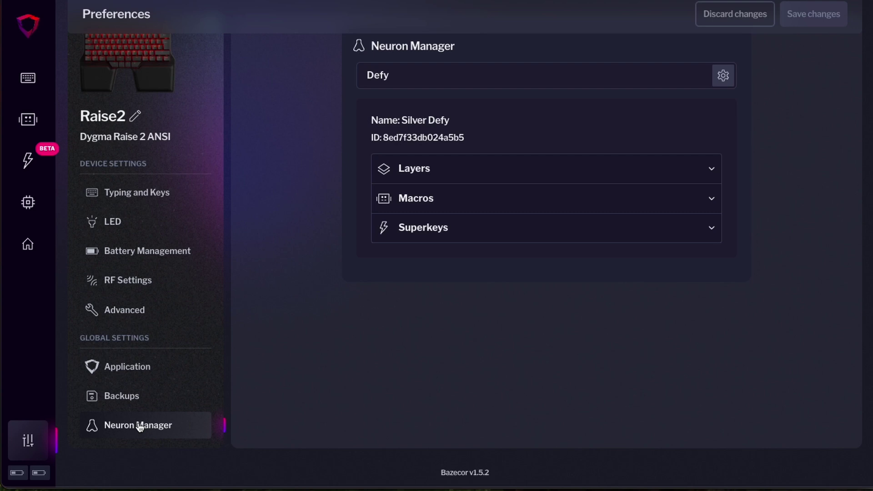
# Step: Browse the stored-neuron list and keep the Silver Defy neuron selected
pyautogui.click(482, 80)
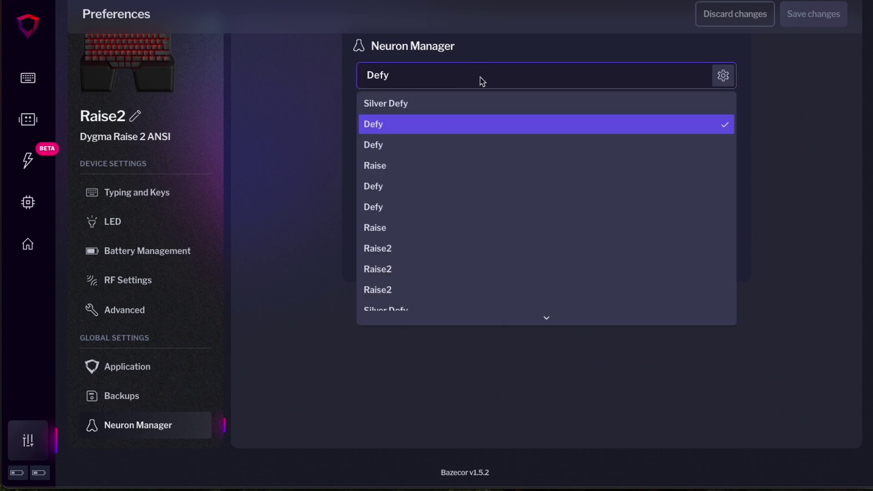
pyautogui.scroll(-4, 443, 218)
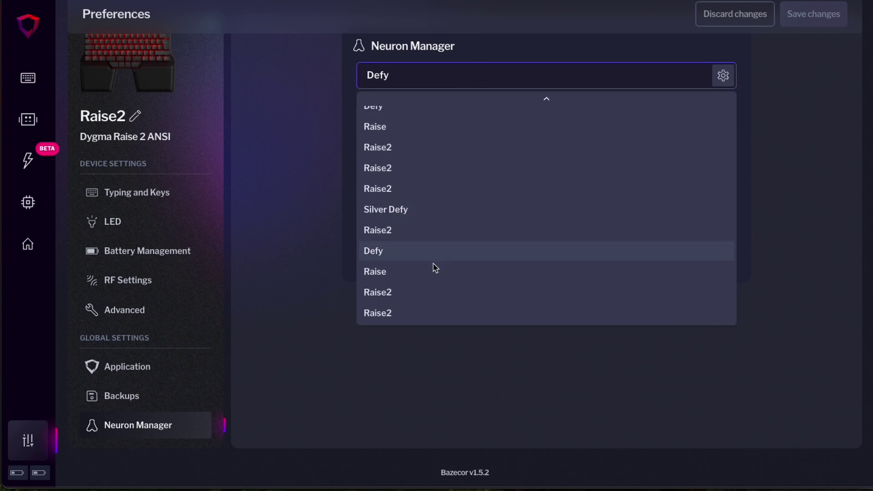
pyautogui.scroll(4, 437, 162)
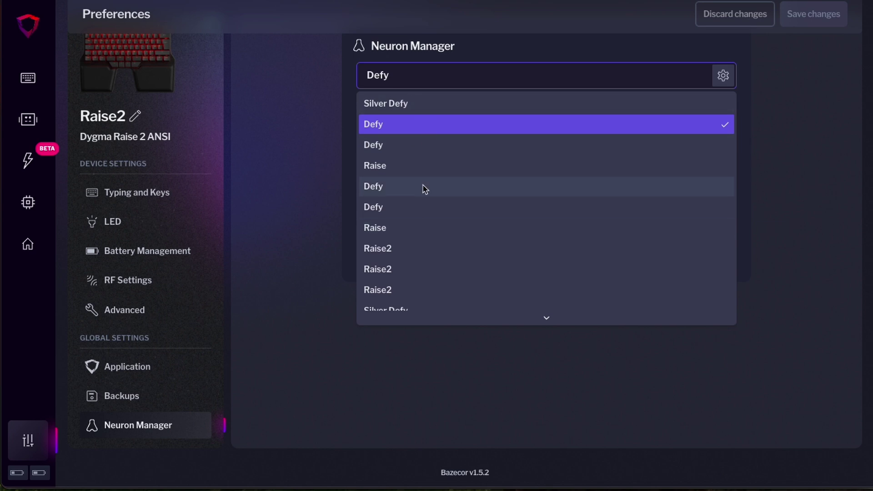
pyautogui.click(400, 82)
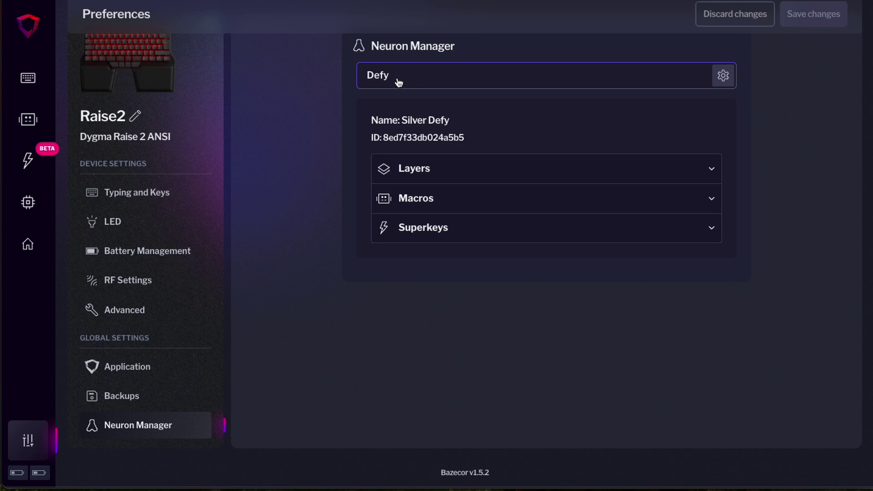